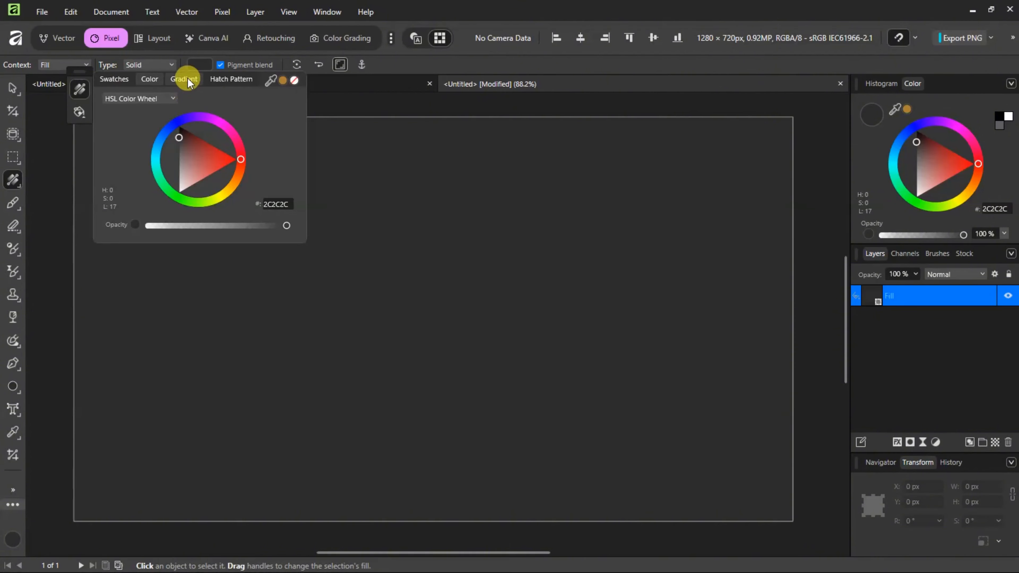
Change the fill layer from solid to a linear gradient and set its starting stop colour to #272727
{"action": "left_click", "coordinate": [183, 79]}
{"action": "left_click", "coordinate": [102, 109]}
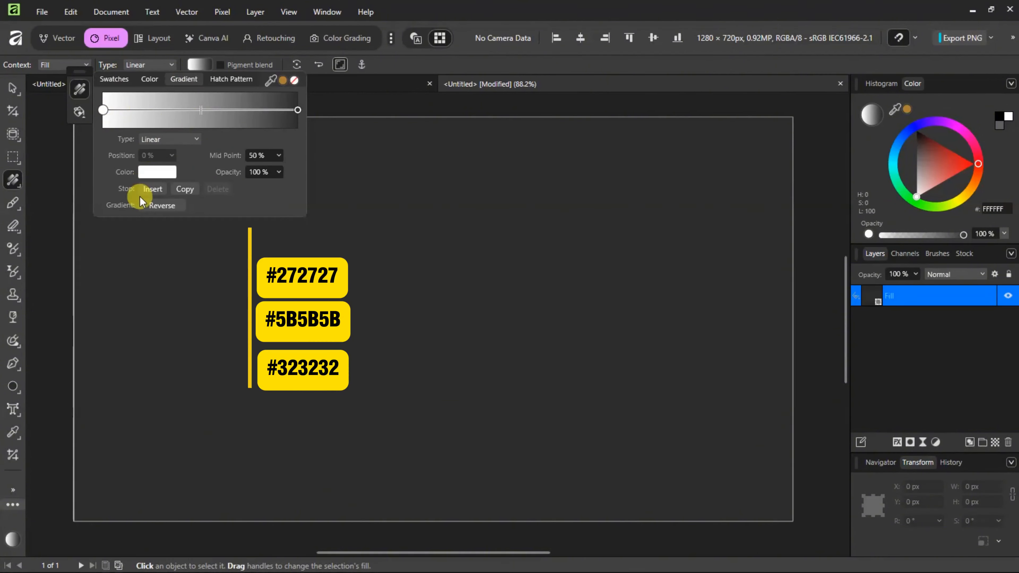
{"action": "left_click", "coordinate": [149, 173]}
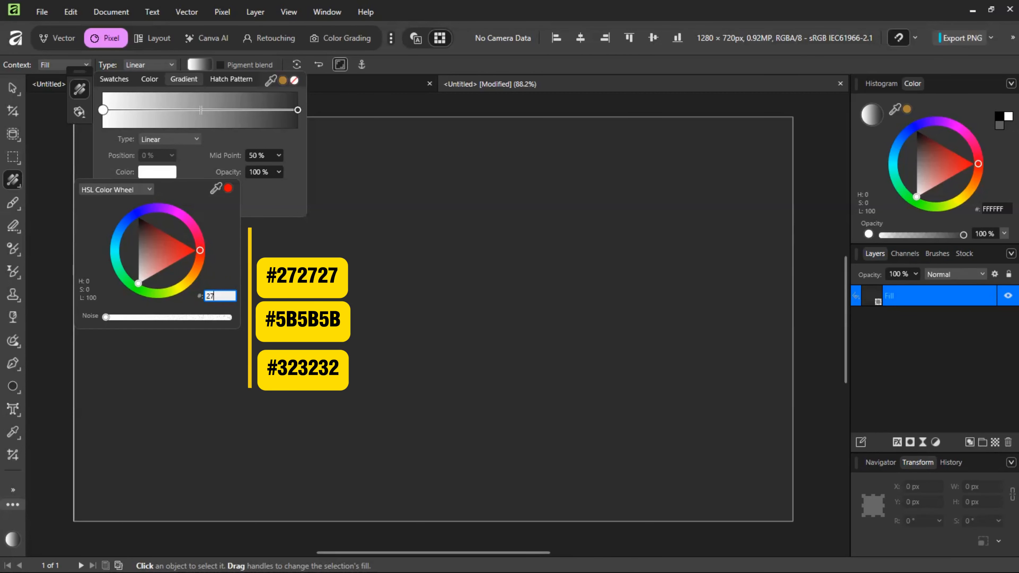
{"action": "type", "text": "272727"}
{"action": "key", "text": "Return"}
Add a middle stop at 50% to the fill gradient and set its colour to #5B5B5B
{"action": "left_click", "coordinate": [206, 129]}
{"action": "left_click", "coordinate": [200, 119]}
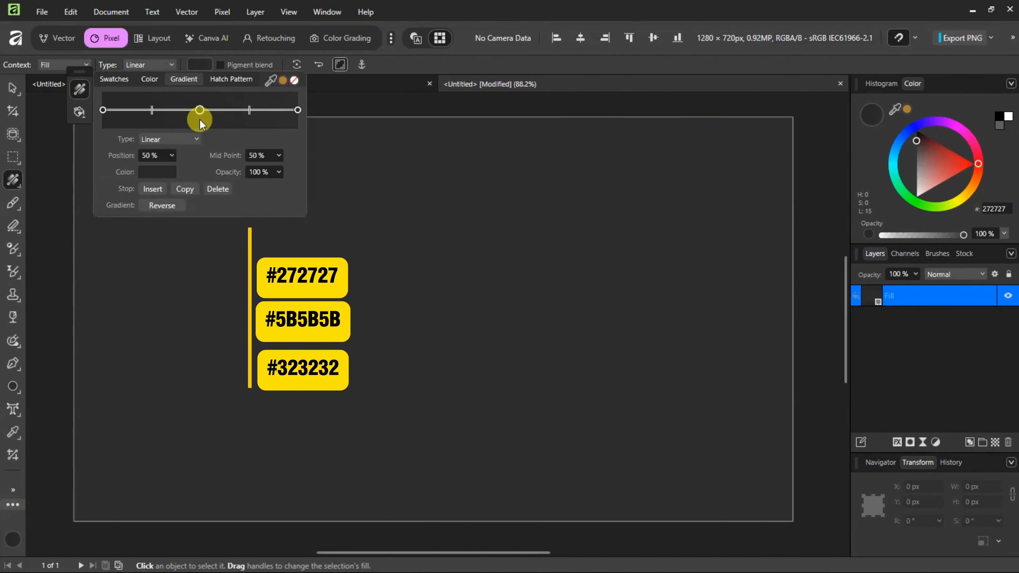
{"action": "left_click", "coordinate": [158, 172]}
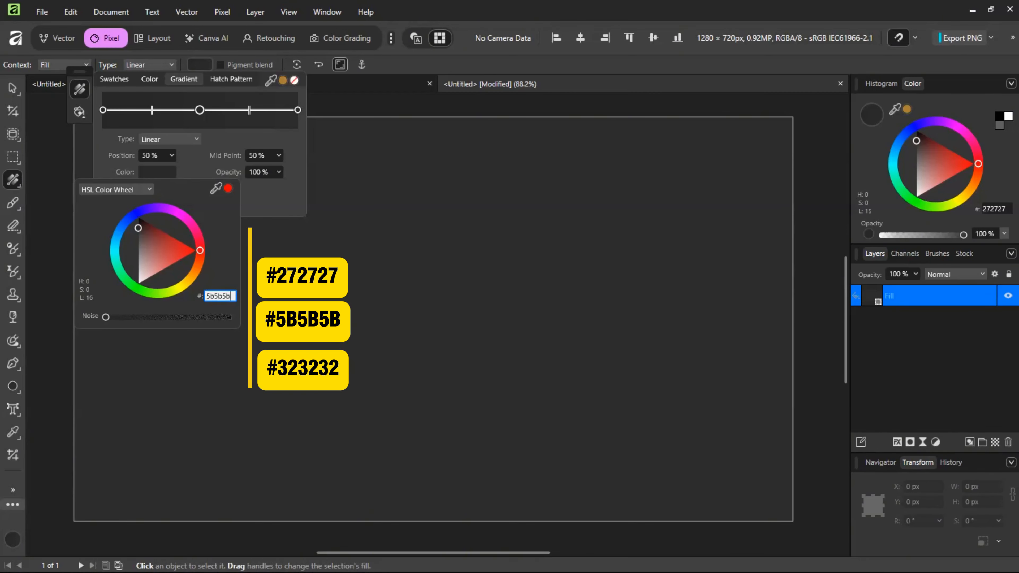
{"action": "key", "text": "Return"}
Set the fill gradient's end stop colour to #323232
{"action": "left_click", "coordinate": [297, 110]}
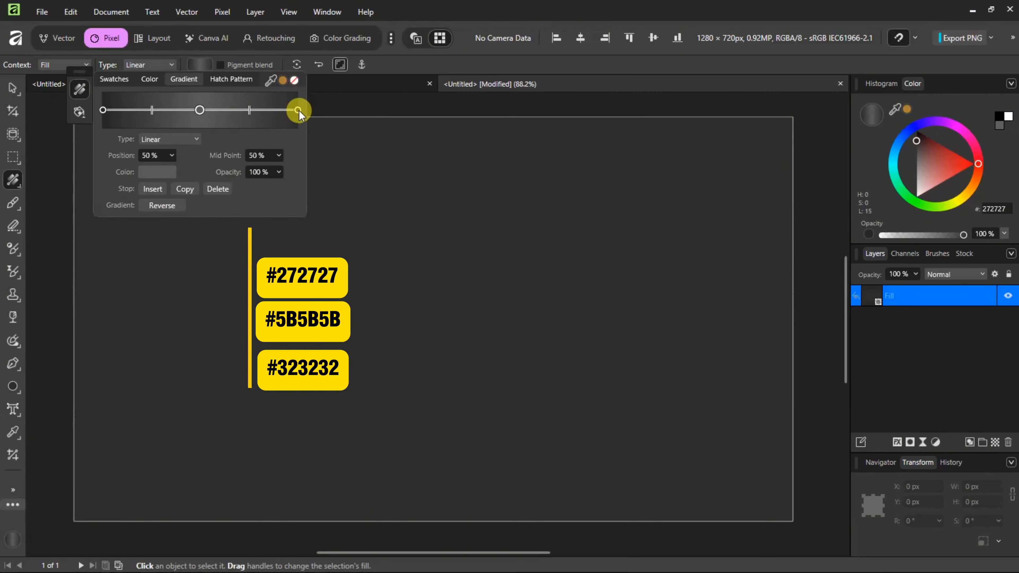
{"action": "left_click", "coordinate": [168, 172]}
{"action": "left_click", "coordinate": [220, 295]}
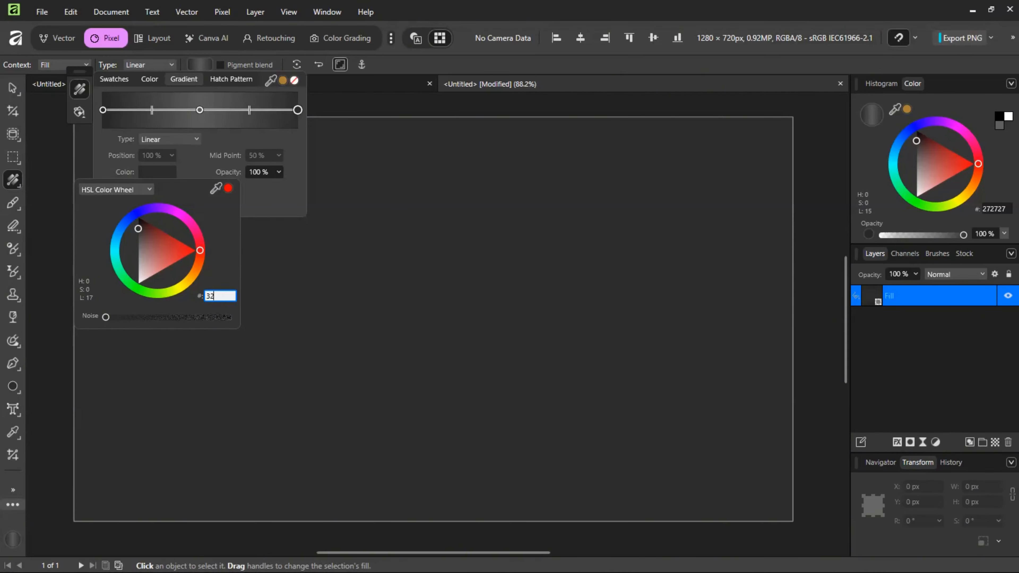
{"action": "left_click", "coordinate": [12, 180]}
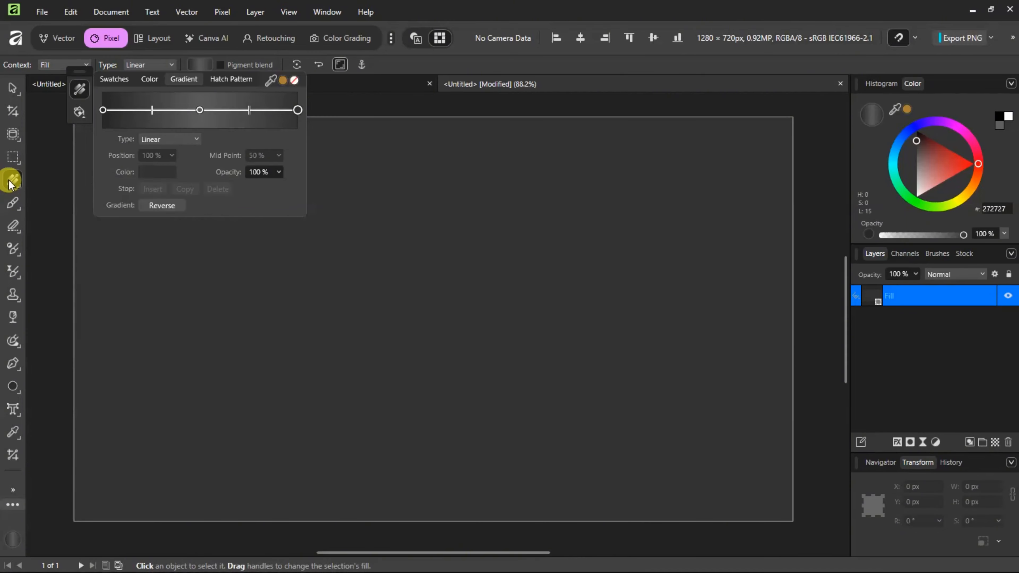
Lay the fill gradient diagonally across the canvas from its bottom-left corner to its top-right corner
{"action": "left_click", "coordinate": [12, 179]}
{"action": "left_click_drag", "start_coordinate": [74, 522], "coordinate": [793, 118]}
{"action": "scroll", "coordinate": [442, 314], "scroll_direction": "down", "scroll_amount": 2}
{"action": "scroll", "coordinate": [441, 311], "scroll_direction": "up", "scroll_amount": 1}
{"action": "scroll", "coordinate": [492, 315], "scroll_direction": "down", "scroll_amount": 1}
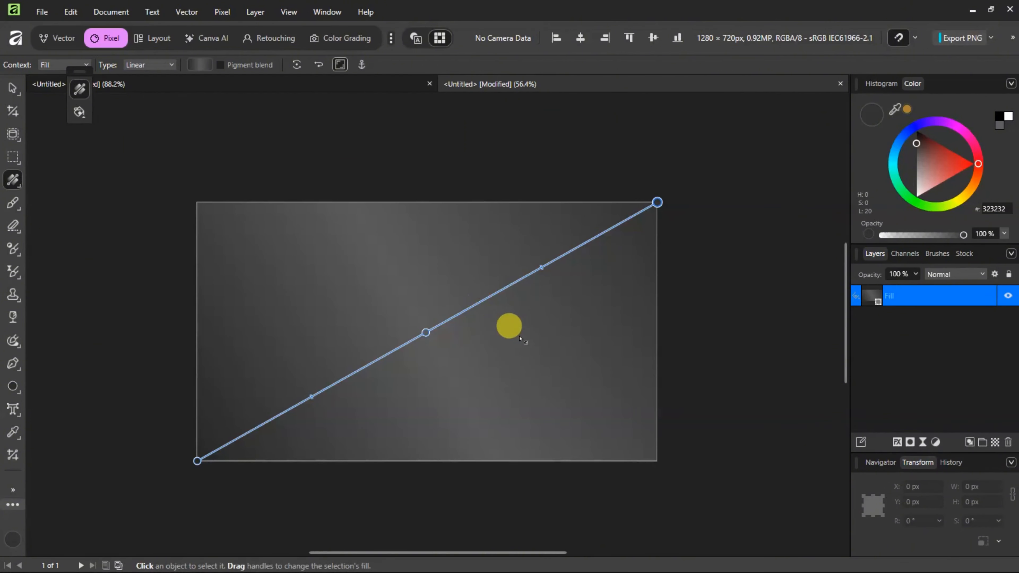
{"action": "left_click", "coordinate": [12, 87]}
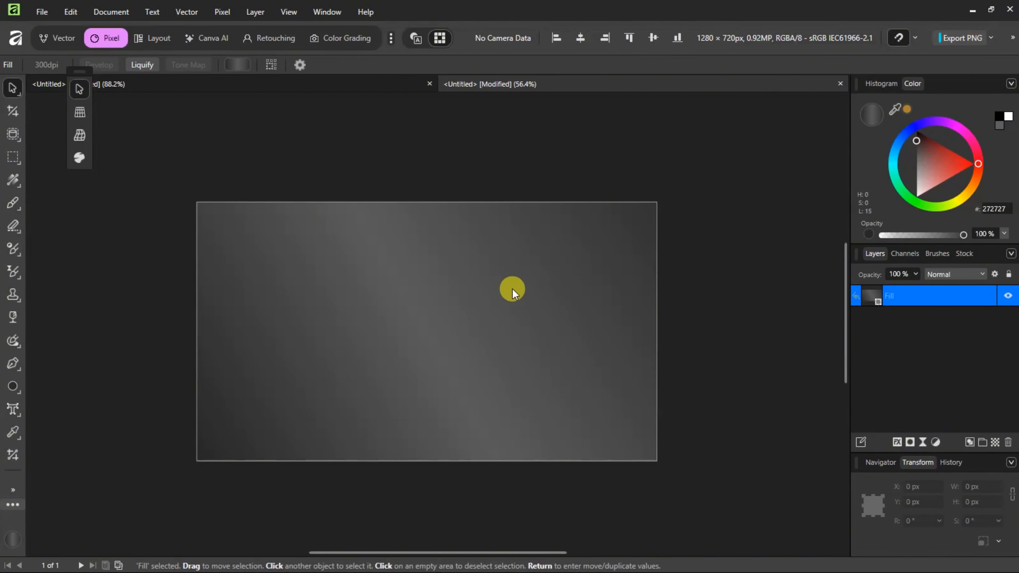
Draw two separate straight Pen lines from the canvas's top edge, one past its left edge and one past its bottom edge
{"action": "left_click", "coordinate": [15, 372]}
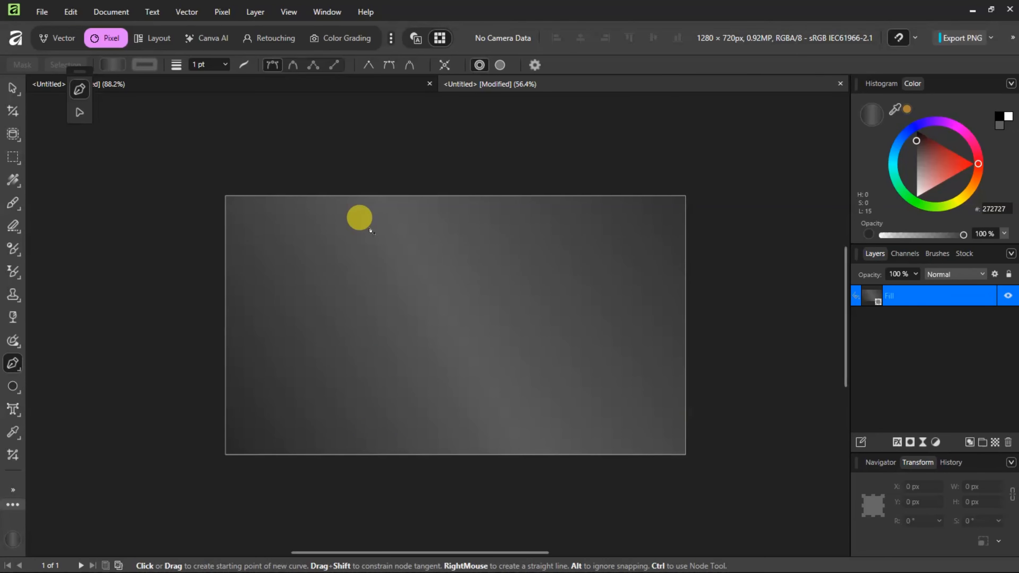
{"action": "left_click", "coordinate": [408, 195]}
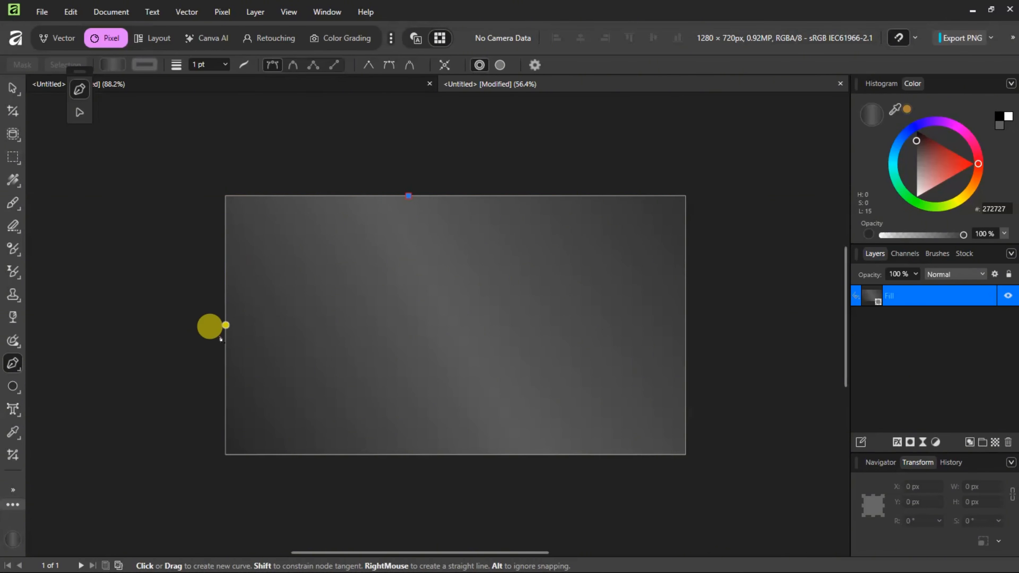
{"action": "left_click", "coordinate": [212, 344]}
{"action": "key", "text": "Escape"}
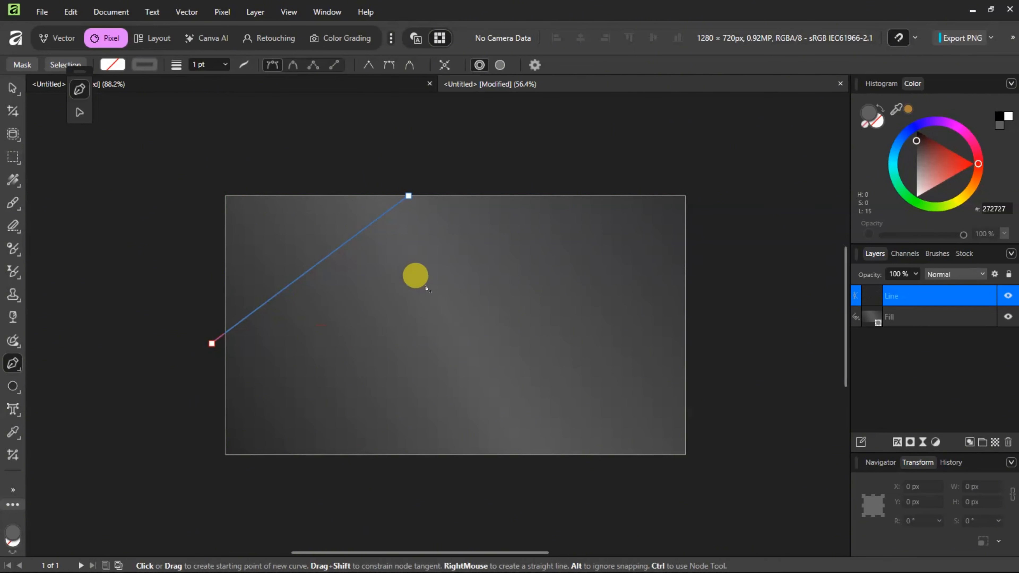
{"action": "left_click", "coordinate": [618, 196]}
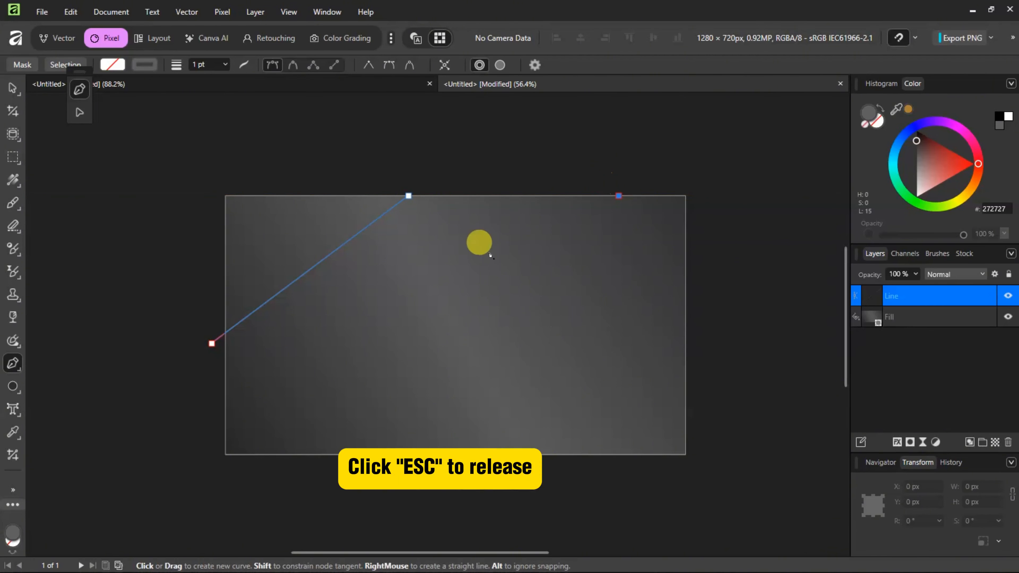
{"action": "left_click", "coordinate": [426, 470]}
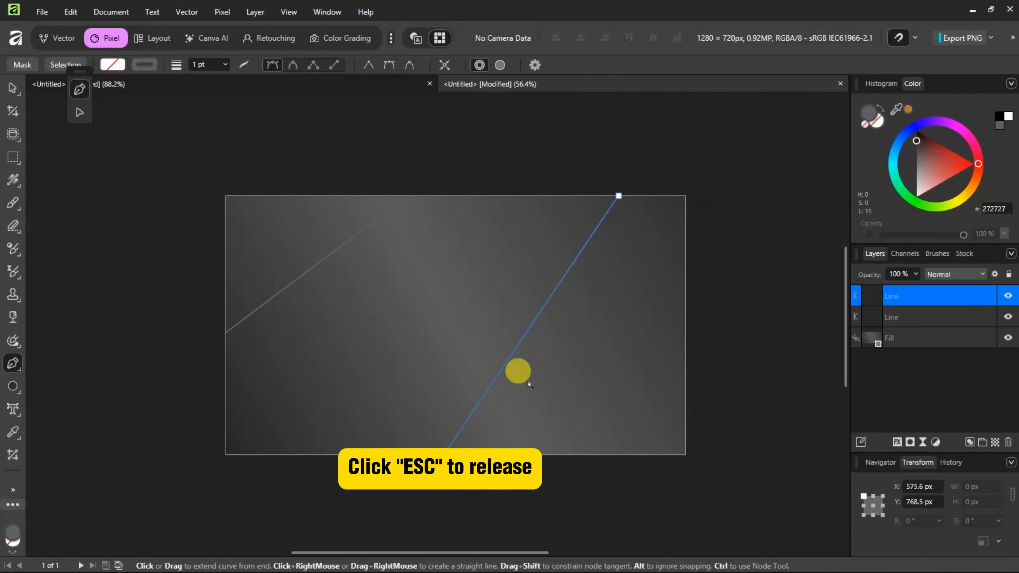
{"action": "key", "text": "Escape"}
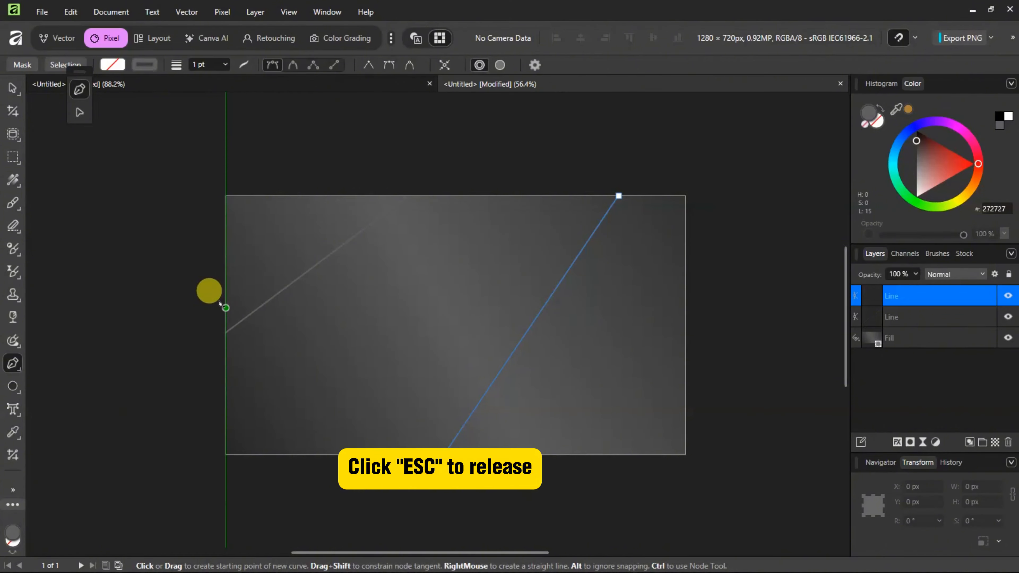
Draw two more separate lines from the canvas's left edge, one down past the bottom edge and one across past the right edge
{"action": "left_click", "coordinate": [225, 307]}
{"action": "left_click", "coordinate": [613, 462]}
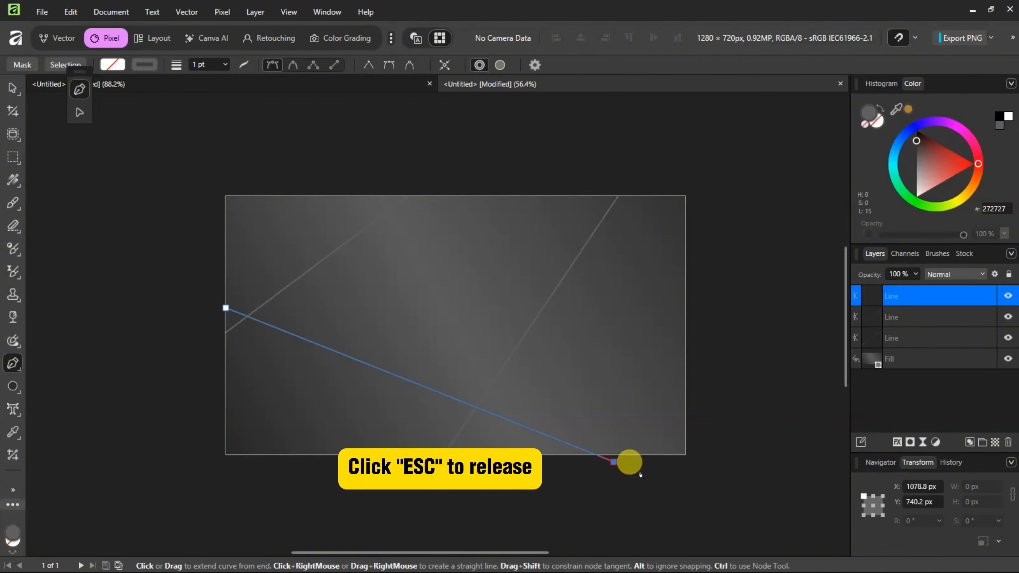
{"action": "key", "text": "Escape"}
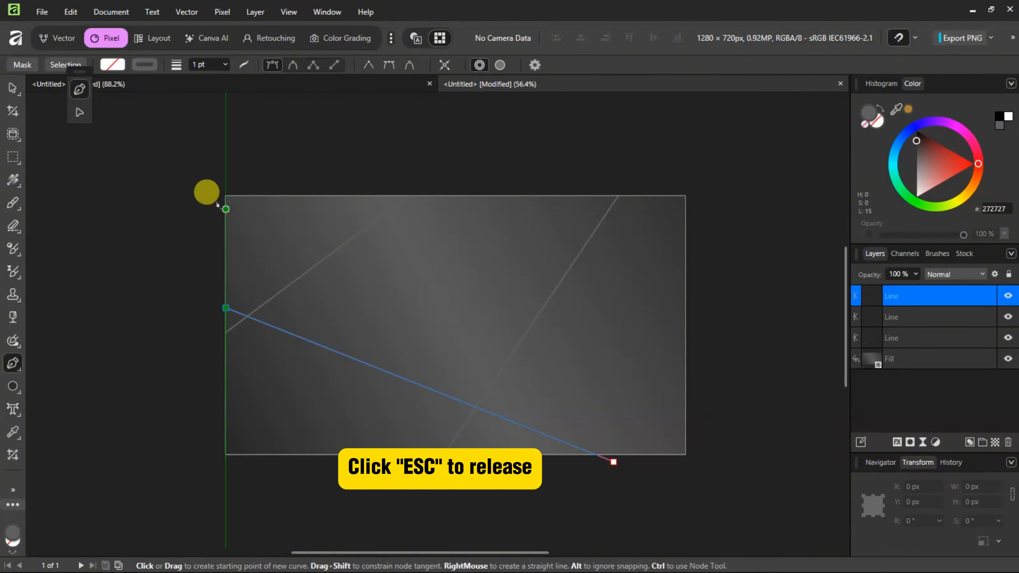
{"action": "left_click", "coordinate": [217, 204]}
{"action": "left_click", "coordinate": [719, 262]}
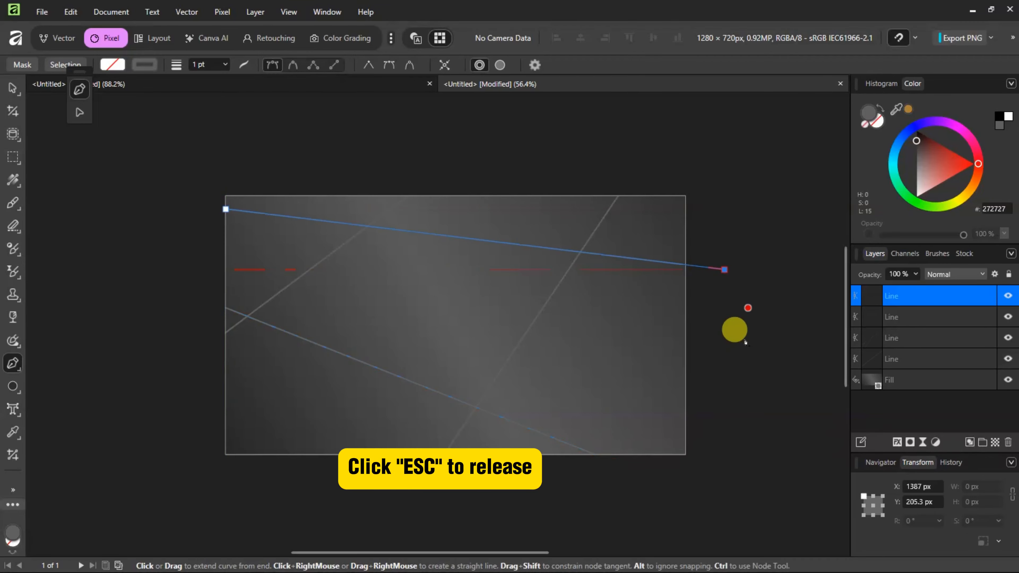
{"action": "key", "text": "Escape"}
Group the four line layers and rename the group "Per Line"
{"action": "left_click", "coordinate": [12, 90]}
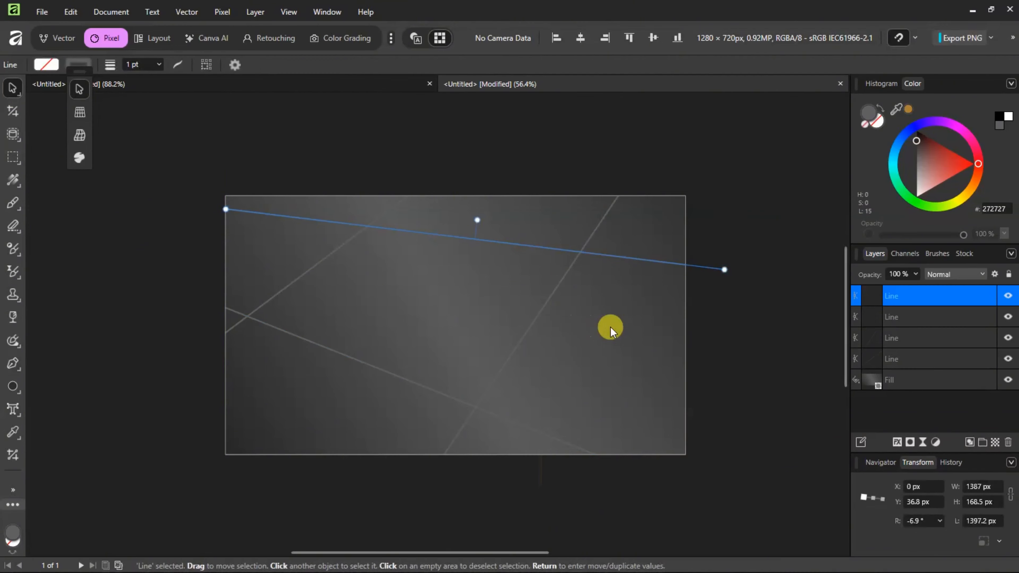
{"action": "left_click", "coordinate": [907, 364], "text": "shift"}
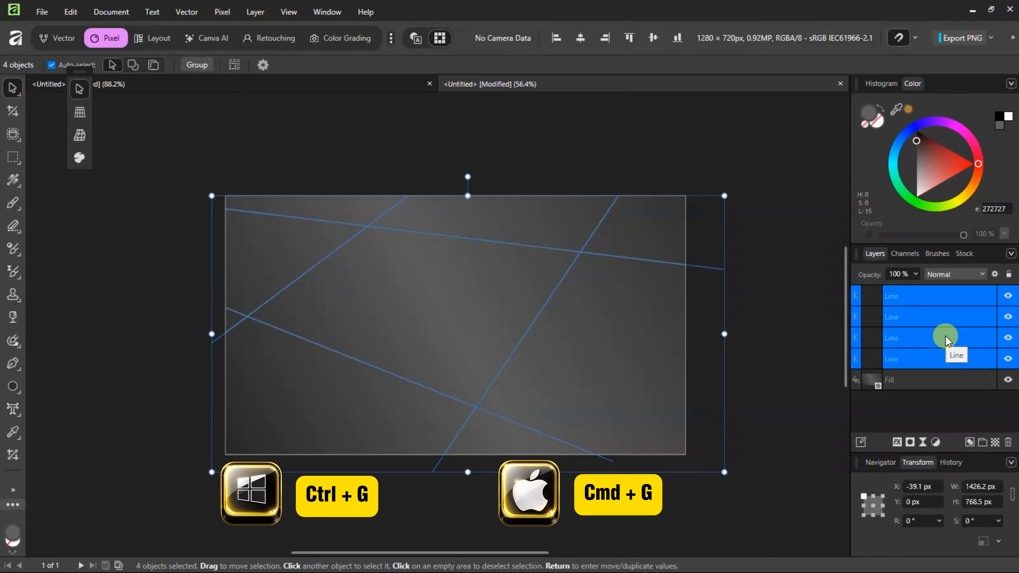
{"action": "key", "text": "ctrl+g"}
{"action": "double_click", "coordinate": [905, 296]}
{"action": "type", "text": "Per Line"}
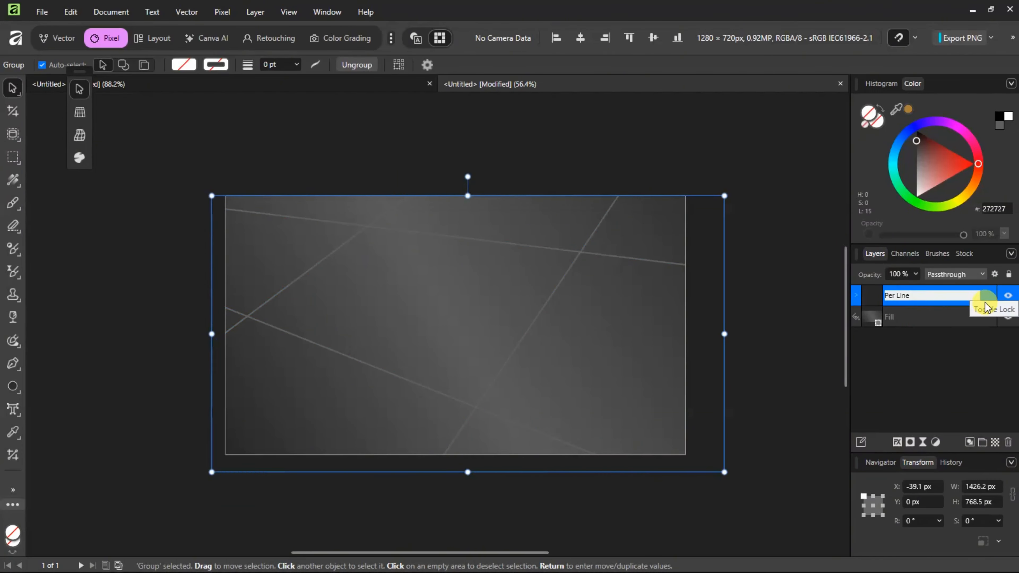
{"action": "key", "text": "Return"}
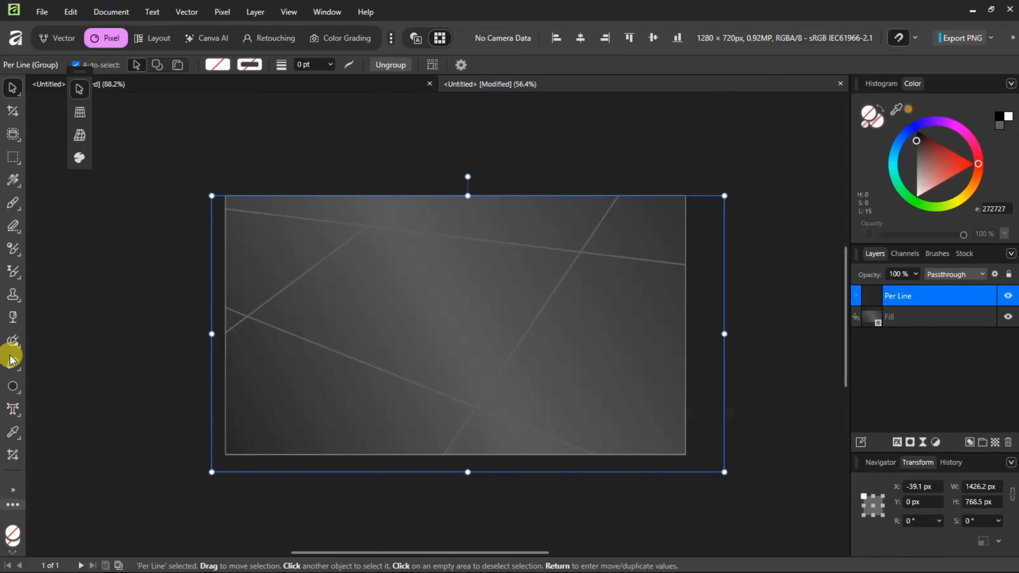
Apply a linear gradient stroke to the lines in the Per Line group and set its starting stop's opacity to 0%
{"action": "left_click", "coordinate": [12, 363]}
{"action": "left_click", "coordinate": [857, 297]}
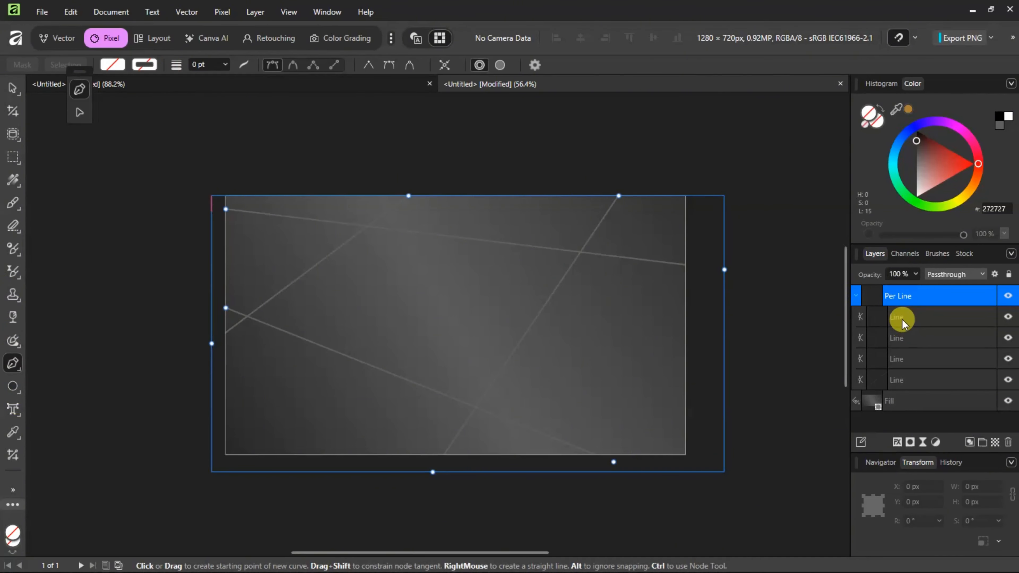
{"action": "left_click", "coordinate": [136, 67]}
{"action": "left_click", "coordinate": [129, 79]}
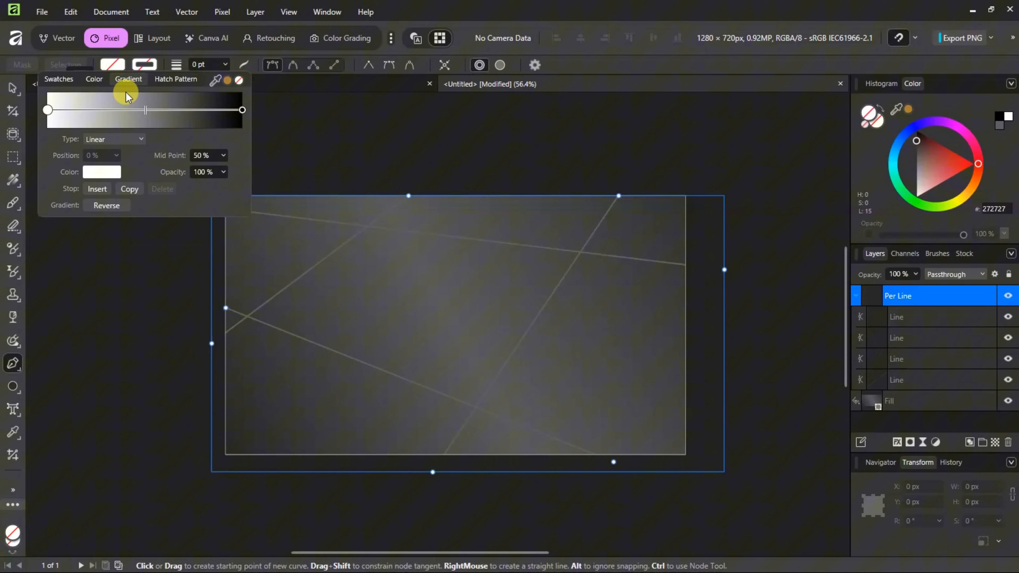
{"action": "left_click", "coordinate": [49, 110]}
{"action": "left_click", "coordinate": [101, 171]}
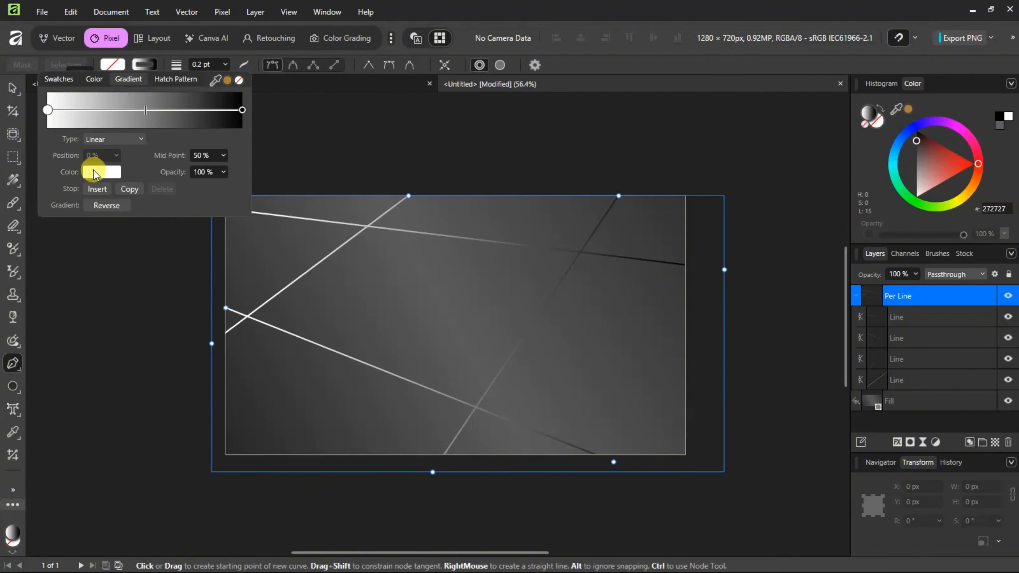
{"action": "left_click", "coordinate": [223, 171]}
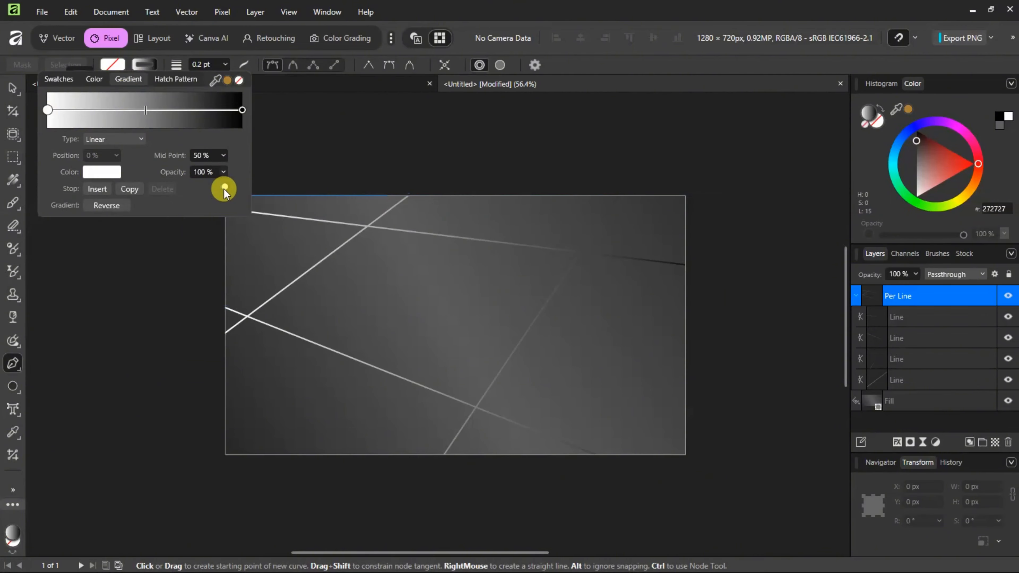
{"action": "left_click_drag", "start_coordinate": [224, 189], "coordinate": [57, 178]}
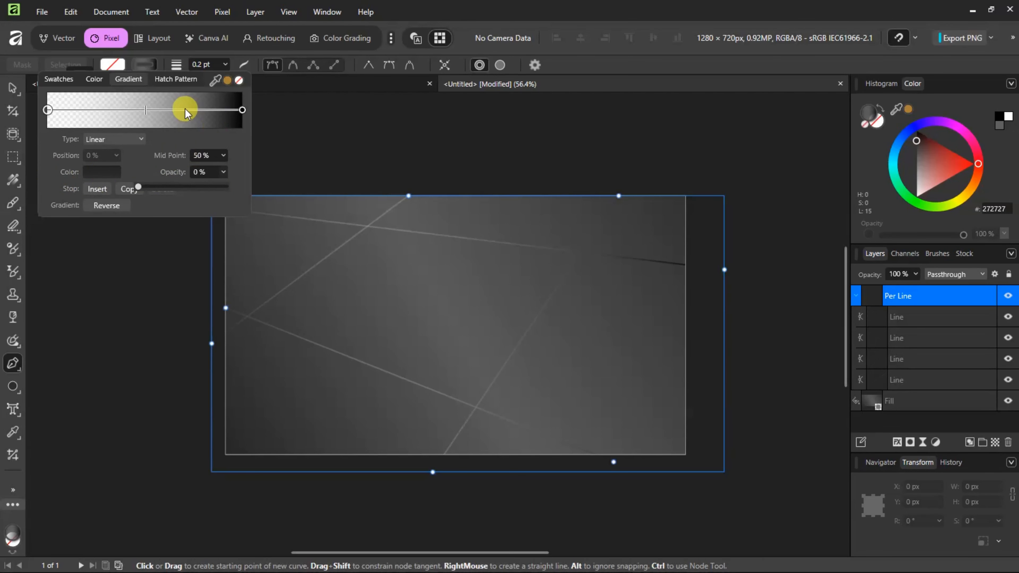
Shift the stroke gradient's midpoint slightly towards its start, set the end stop colour to #4C4C4C, and deselect the group
{"action": "left_click_drag", "start_coordinate": [148, 116], "coordinate": [145, 110]}
{"action": "left_click", "coordinate": [242, 110]}
{"action": "left_click", "coordinate": [101, 172]}
{"action": "left_click_drag", "start_coordinate": [126, 251], "coordinate": [78, 237]}
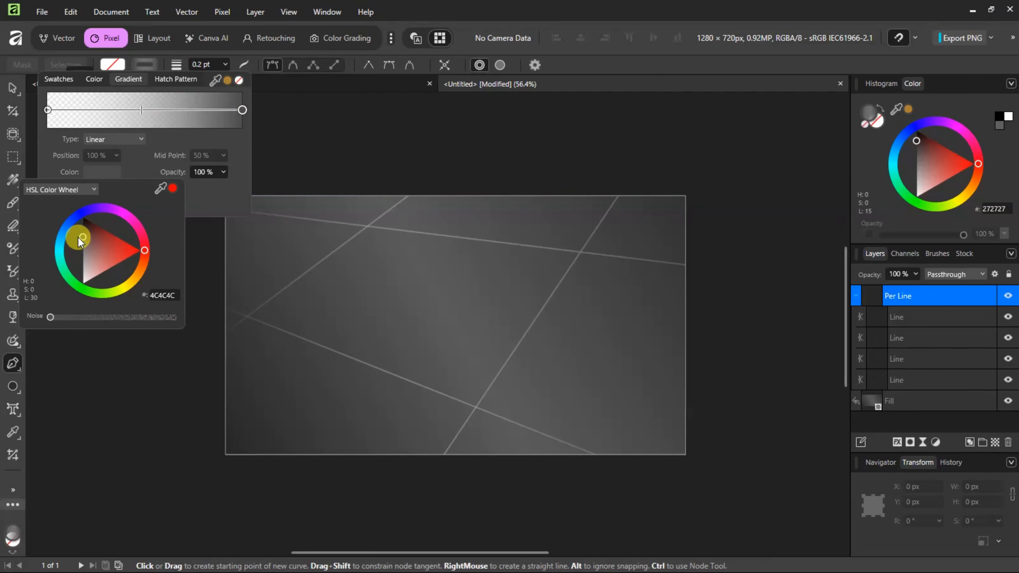
{"action": "left_click", "coordinate": [12, 104]}
{"action": "left_click", "coordinate": [774, 296]}
{"action": "left_click", "coordinate": [856, 295]}
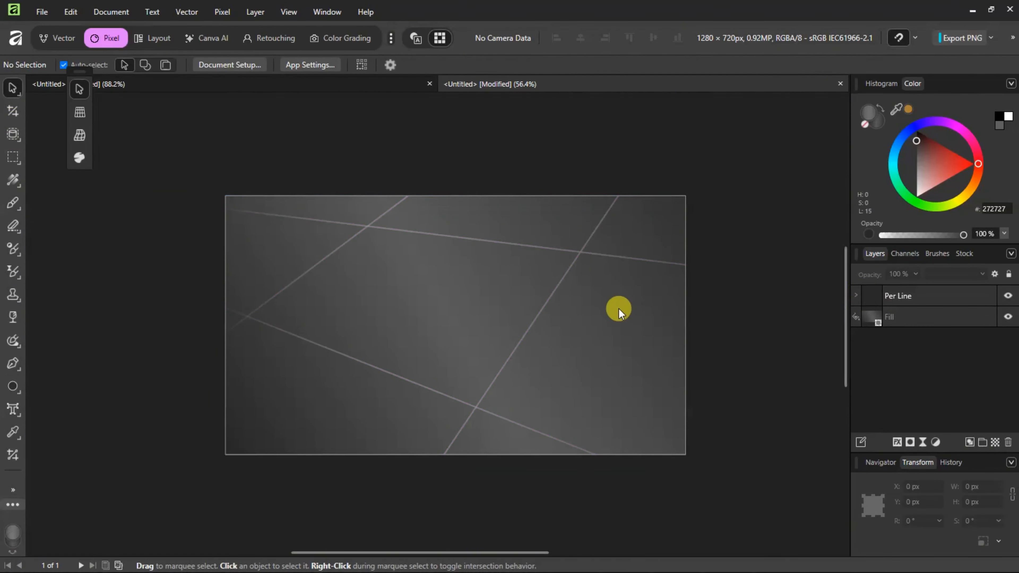
Add the art text "Spot" at about 66 pt near the middle of the canvas
{"action": "left_click", "coordinate": [13, 408]}
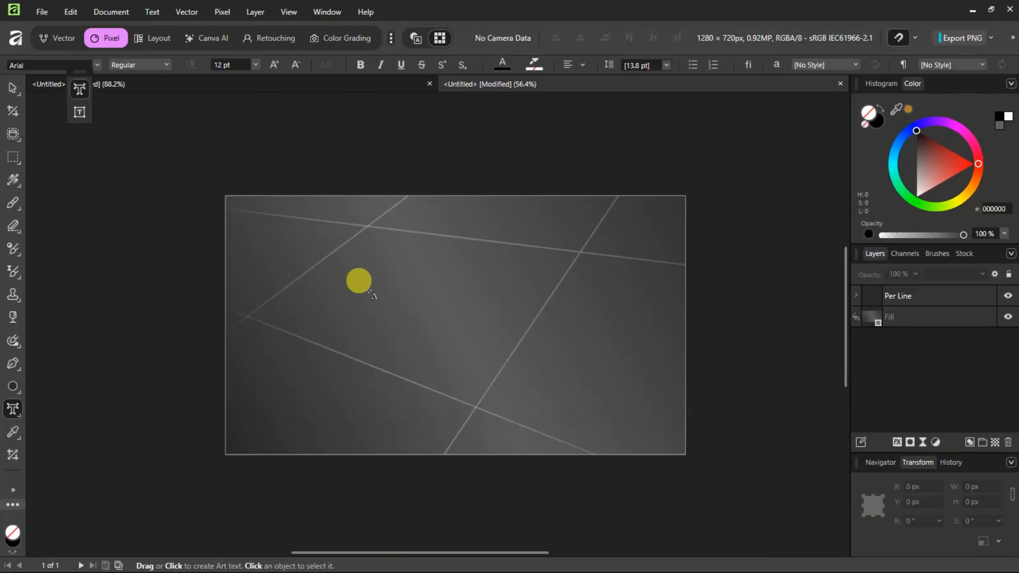
{"action": "left_click_drag", "start_coordinate": [326, 247], "coordinate": [383, 343]}
{"action": "type", "text": "Spot"}
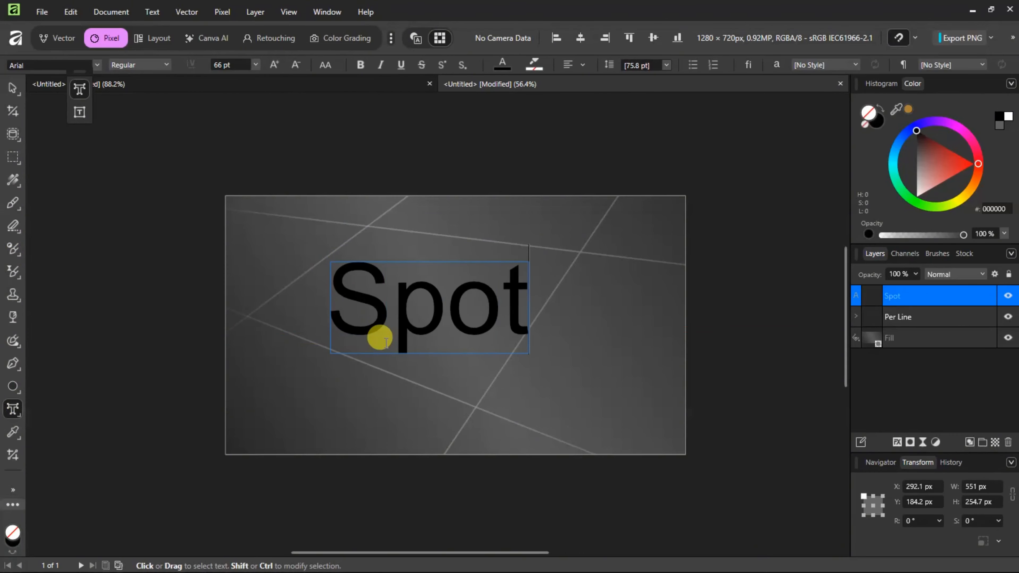
Convert the "Spot" text to uppercase and set its font to Anton
{"action": "key", "text": "ctrl+a"}
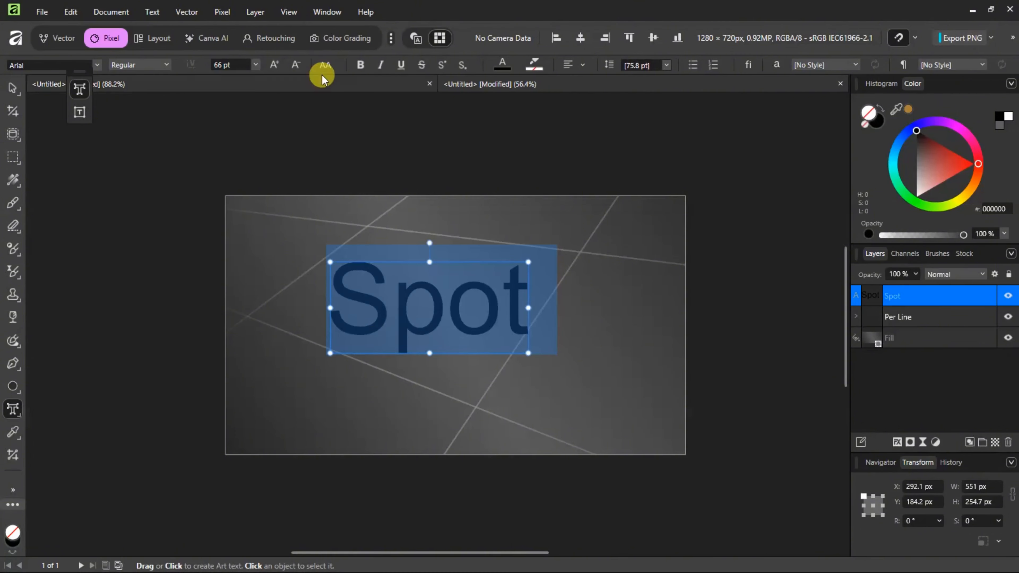
{"action": "left_click", "coordinate": [325, 64]}
{"action": "left_click", "coordinate": [348, 79]}
{"action": "left_click", "coordinate": [96, 65]}
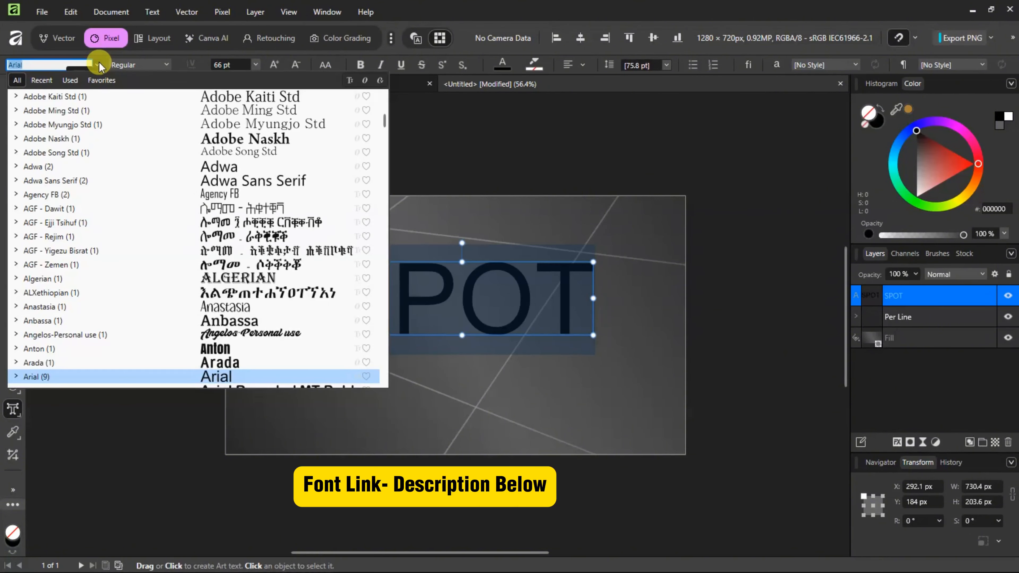
{"action": "left_click", "coordinate": [212, 411]}
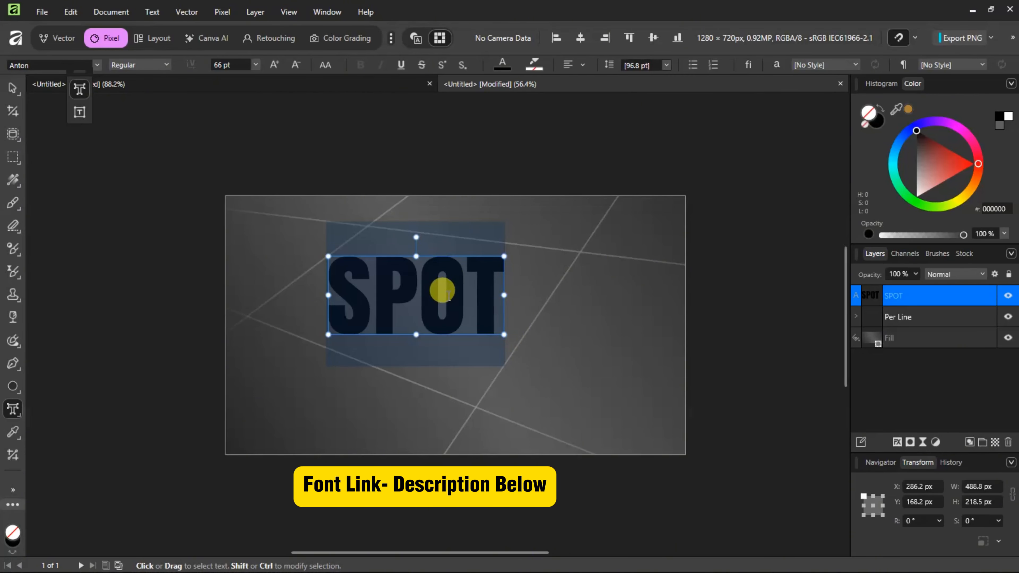
{"action": "left_click", "coordinate": [13, 88]}
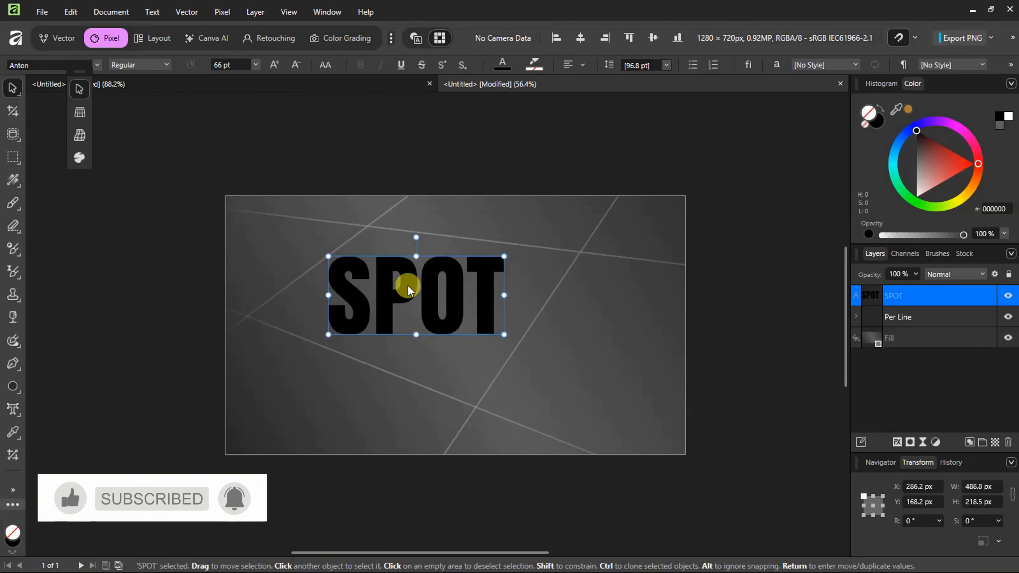
Apply a perspective warp to the "SPOT" text and fit its four corners to the intersections of the perspective lines
{"action": "left_click", "coordinate": [187, 12]}
{"action": "mouse_move", "coordinate": [217, 155]}
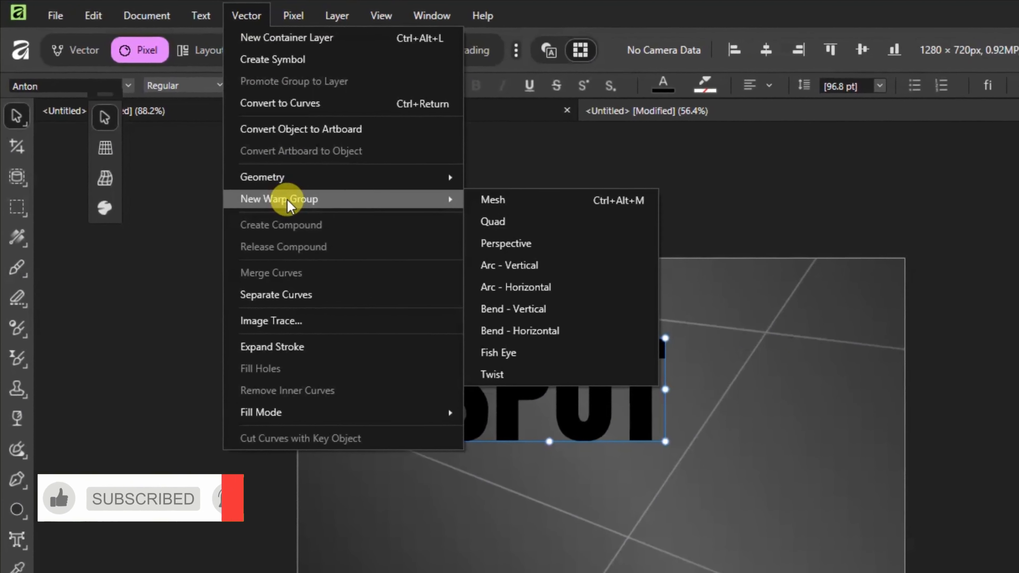
{"action": "left_click", "coordinate": [526, 244]}
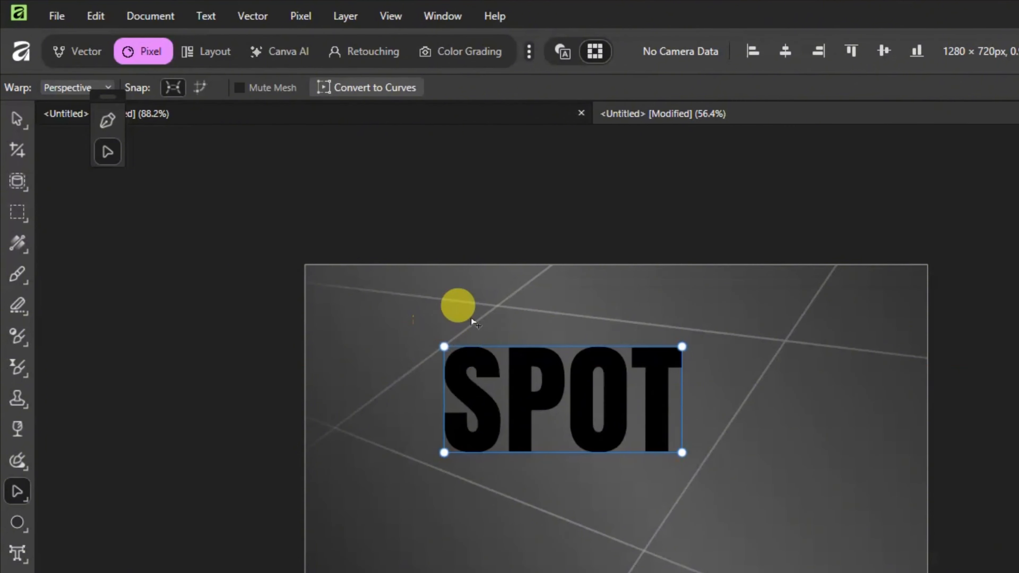
{"action": "left_click_drag", "start_coordinate": [444, 346], "coordinate": [501, 308]}
{"action": "left_click_drag", "start_coordinate": [444, 452], "coordinate": [340, 425]}
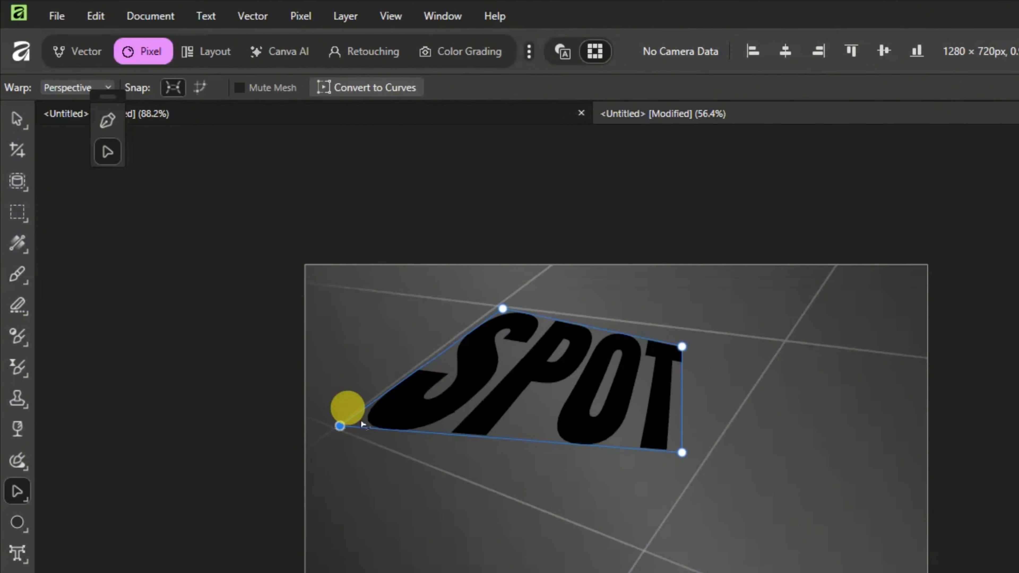
{"action": "left_click_drag", "start_coordinate": [682, 453], "coordinate": [643, 548]}
{"action": "left_click_drag", "start_coordinate": [682, 346], "coordinate": [785, 345]}
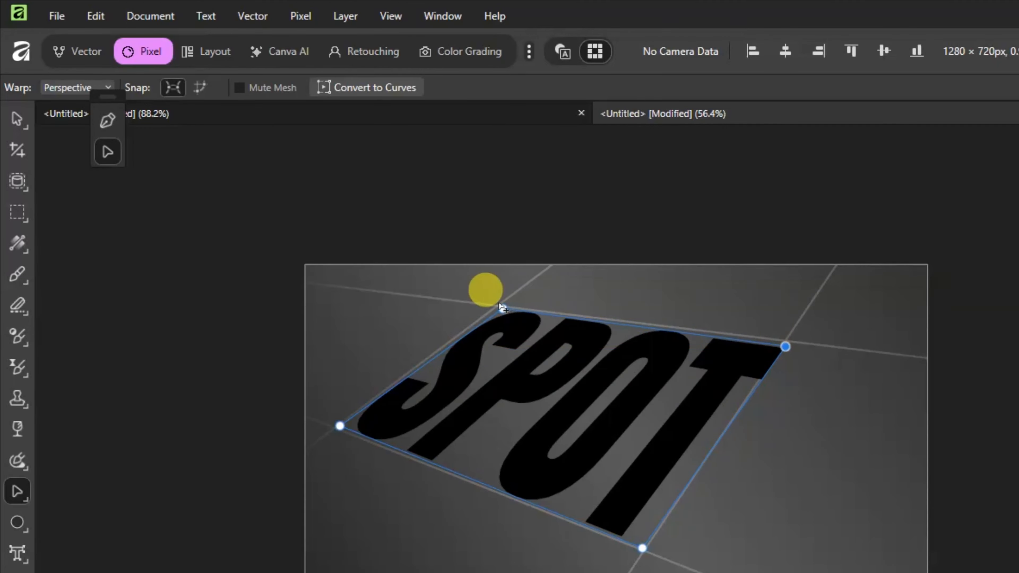
{"action": "left_click", "coordinate": [503, 308]}
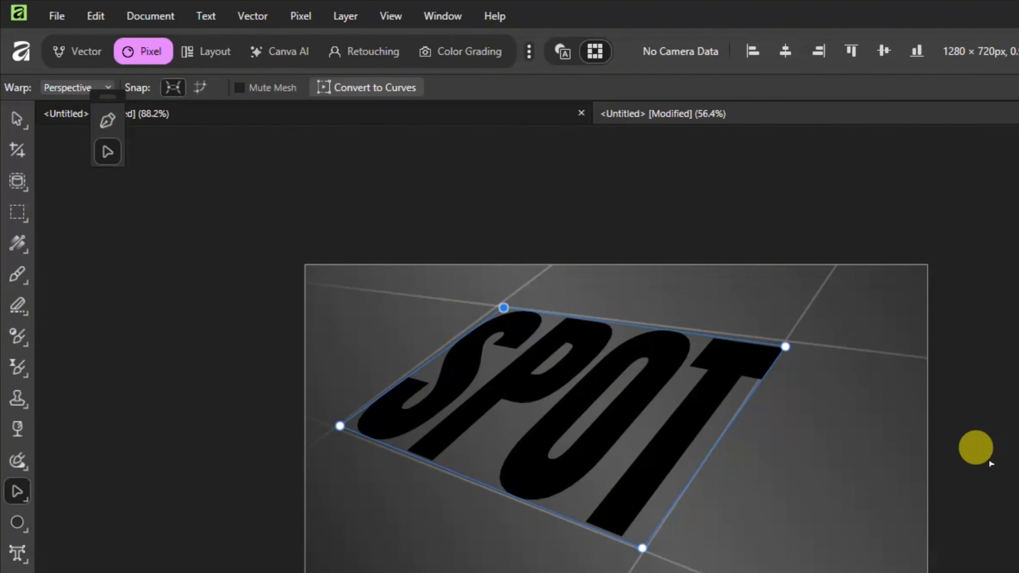
Duplicate the perspective-warped "SPOT" group and convert the upper copy to curves
{"action": "left_click", "coordinate": [17, 119]}
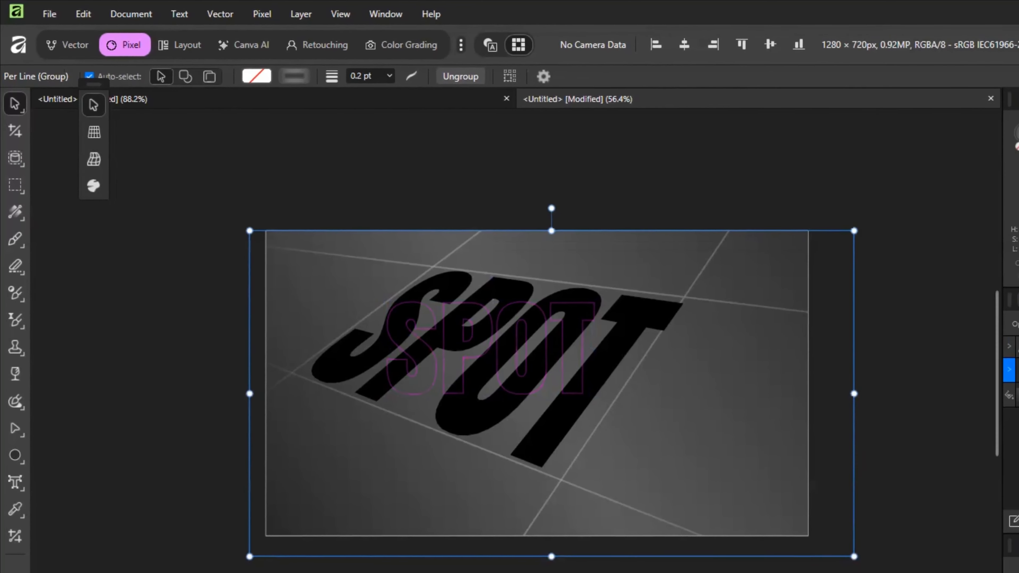
{"action": "left_click", "coordinate": [903, 299]}
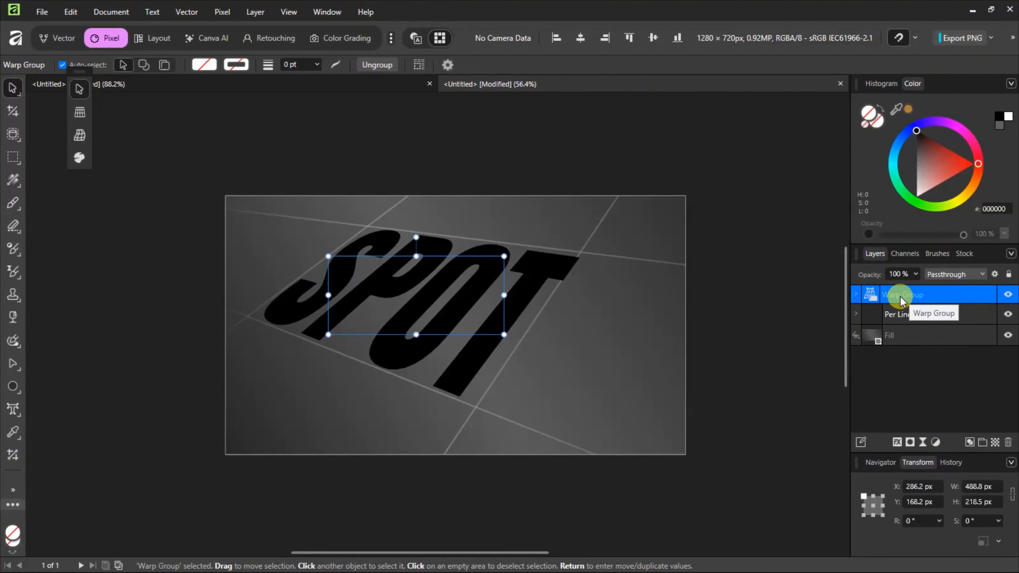
{"action": "right_click", "coordinate": [900, 301]}
{"action": "left_click", "coordinate": [877, 164]}
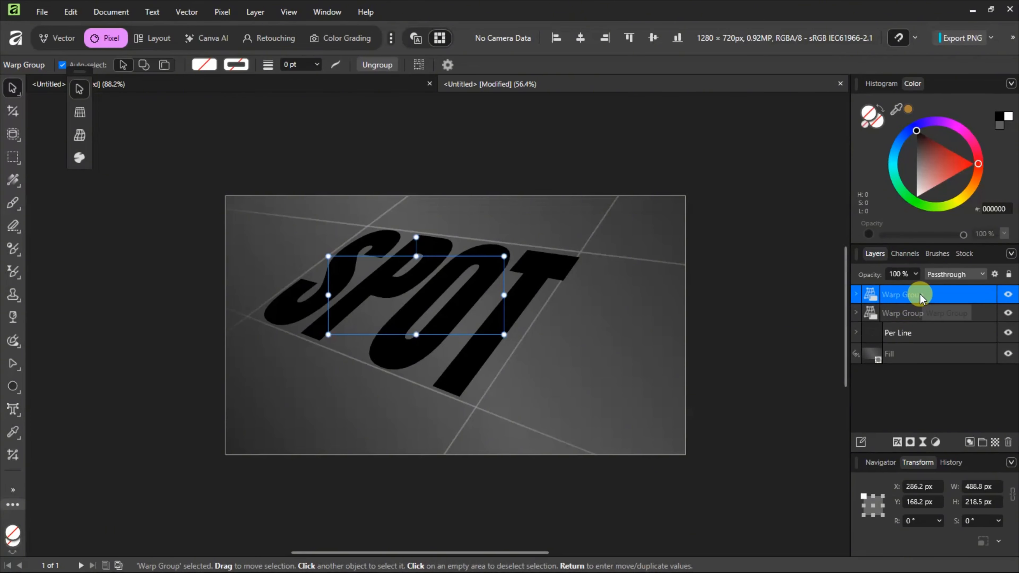
{"action": "right_click", "coordinate": [465, 290]}
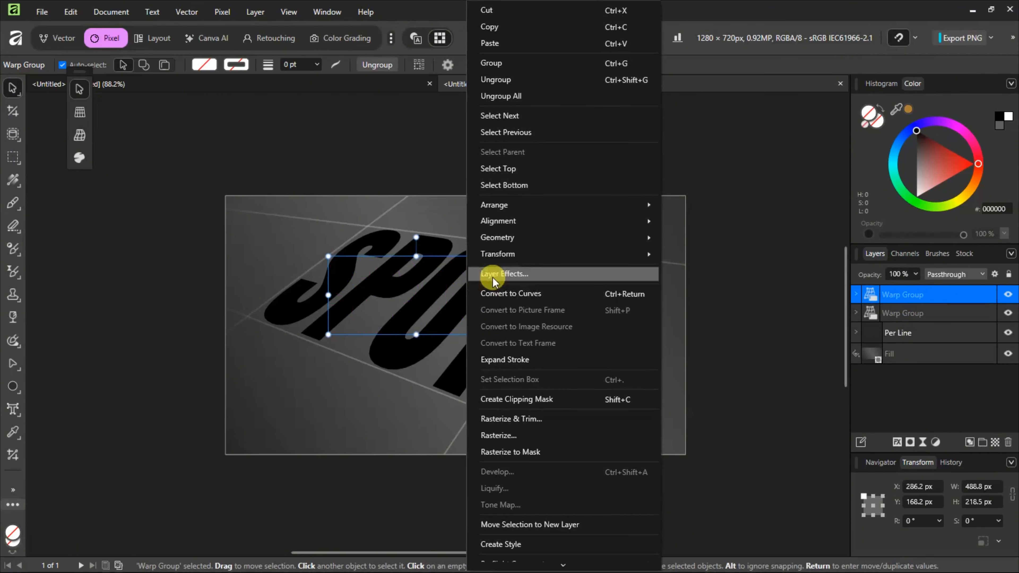
{"action": "left_click", "coordinate": [518, 294]}
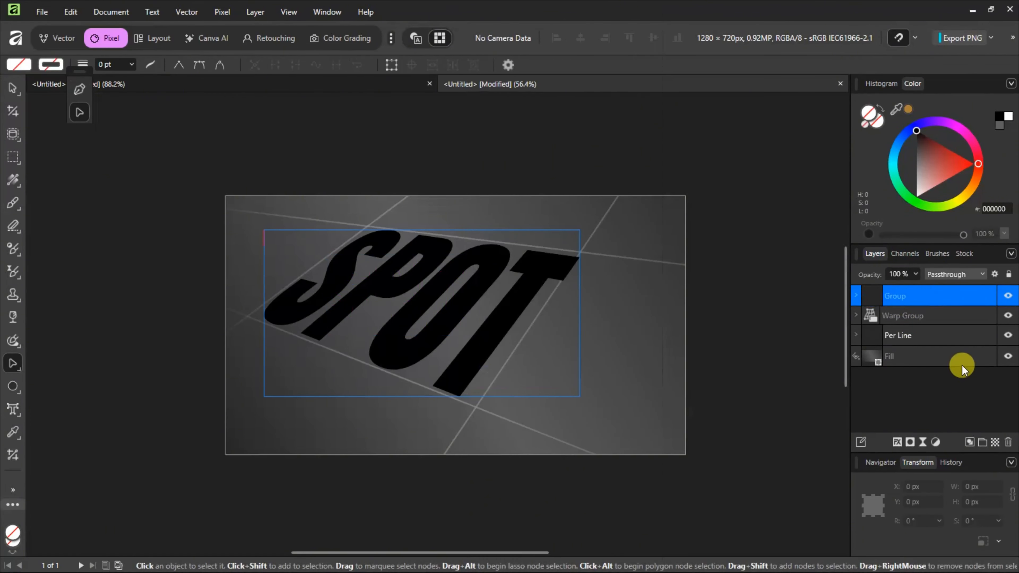
Fill the converted "SPOT" copy with green #00FF85 and expand its nested groups down to the individual letter curves
{"action": "left_click", "coordinate": [858, 296]}
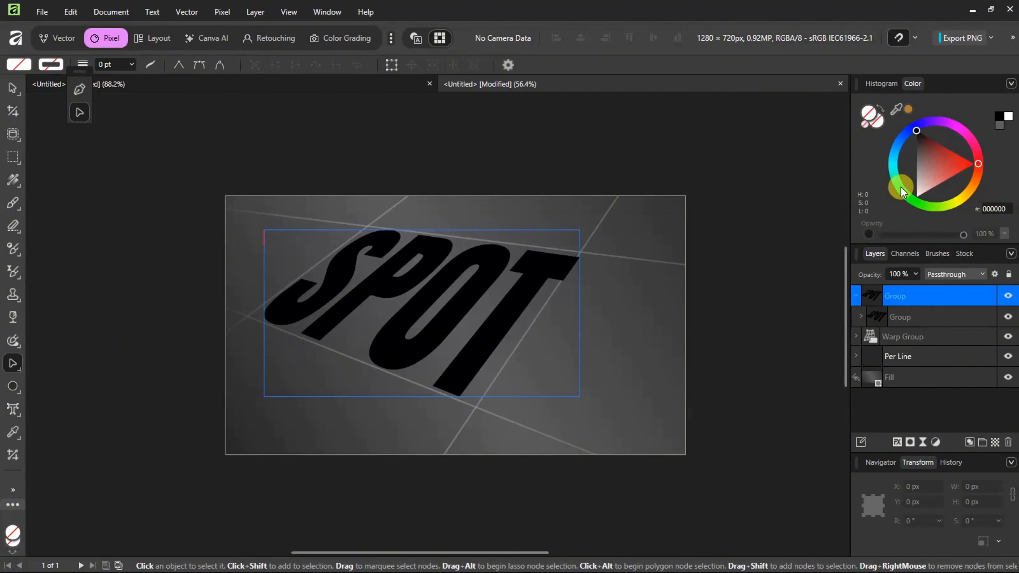
{"action": "left_click_drag", "start_coordinate": [901, 187], "coordinate": [895, 187]}
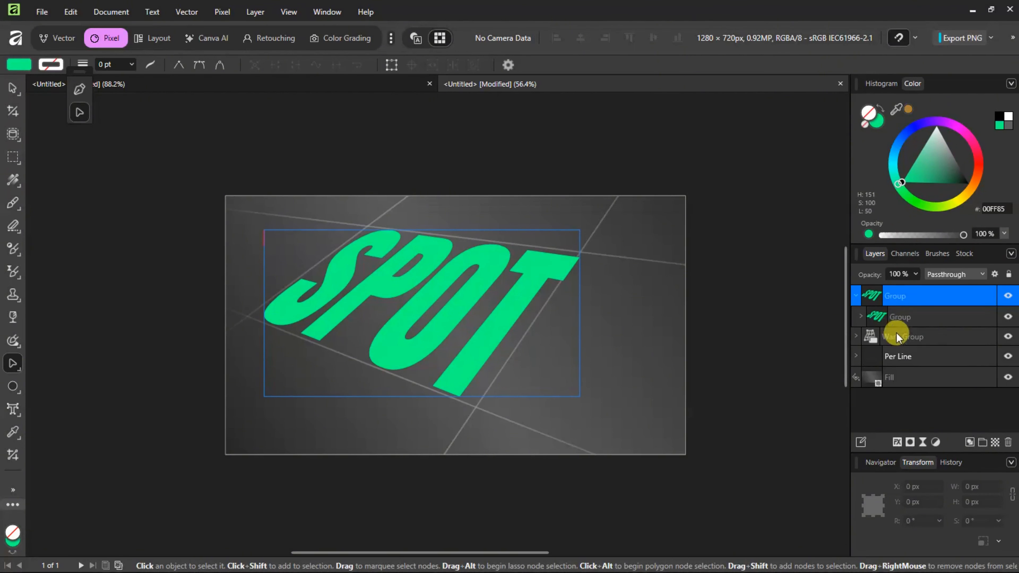
{"action": "left_click", "coordinate": [903, 317]}
{"action": "left_click", "coordinate": [862, 318]}
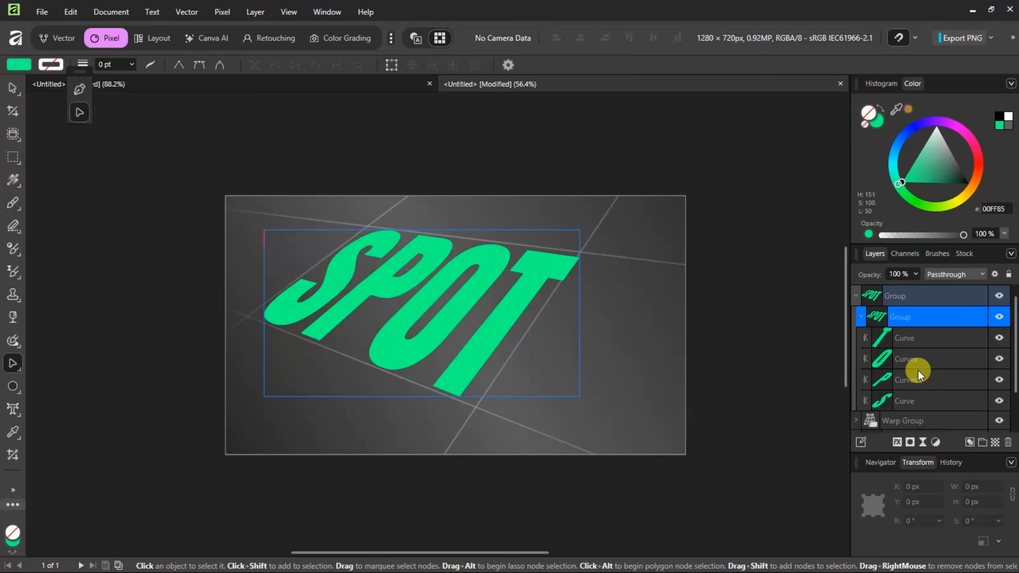
{"action": "left_click", "coordinate": [907, 401]}
Add a mesh warp to the green letter T and shift its junctions, mostly upward, to bend it away from the black copy
{"action": "left_click", "coordinate": [908, 338]}
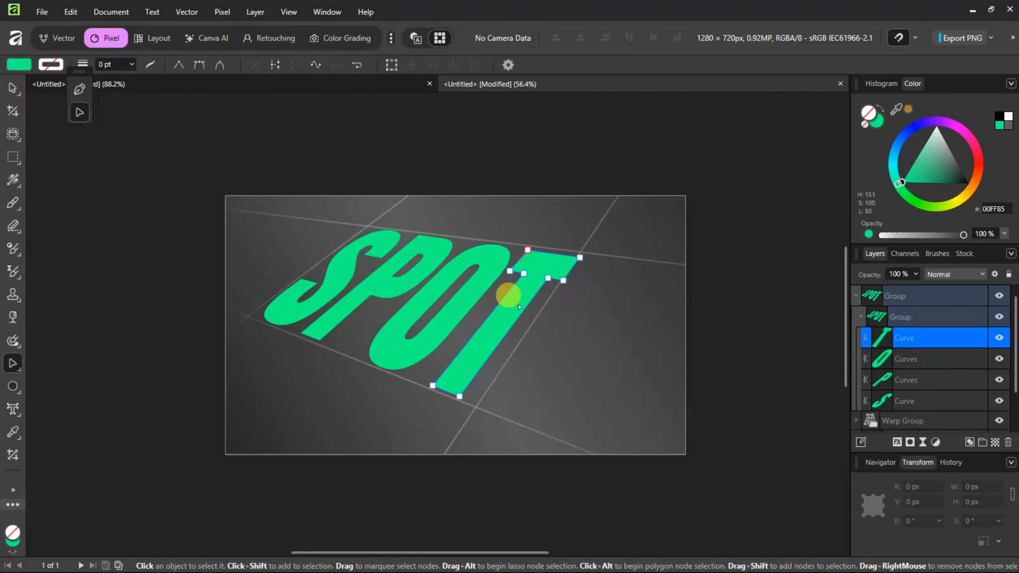
{"action": "left_click", "coordinate": [12, 87]}
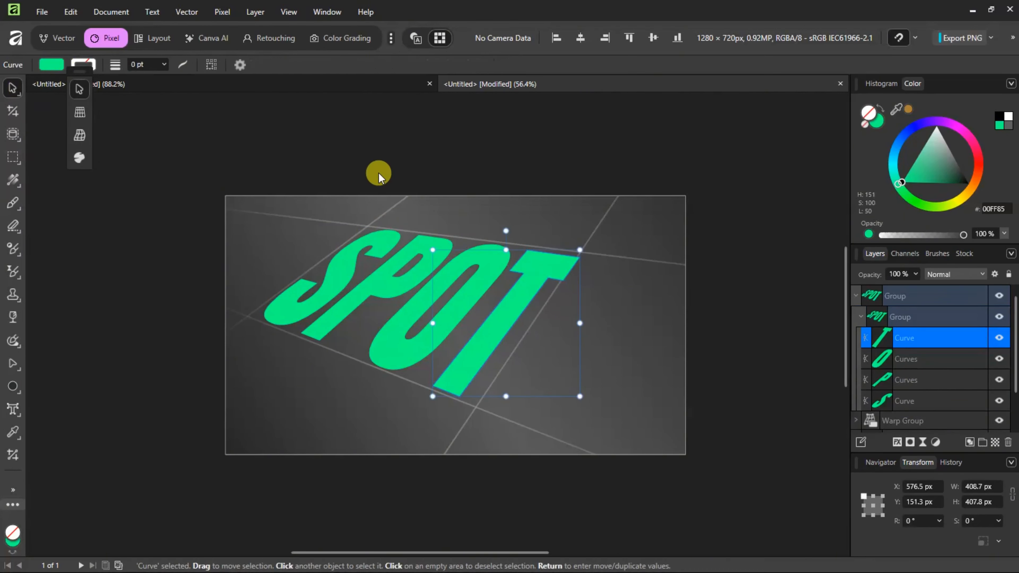
{"action": "left_click", "coordinate": [184, 12]}
{"action": "mouse_move", "coordinate": [216, 153]}
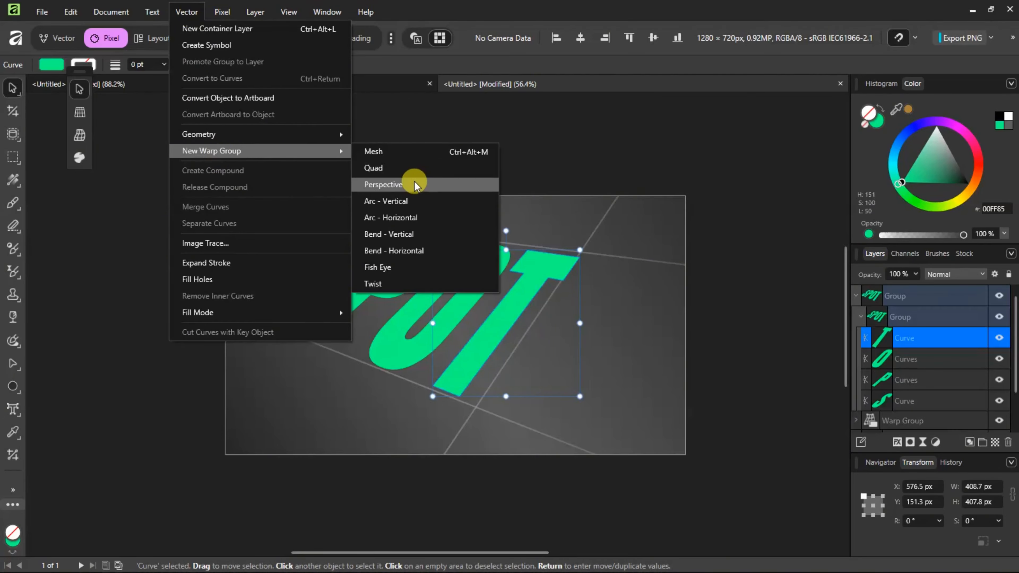
{"action": "left_click", "coordinate": [407, 152]}
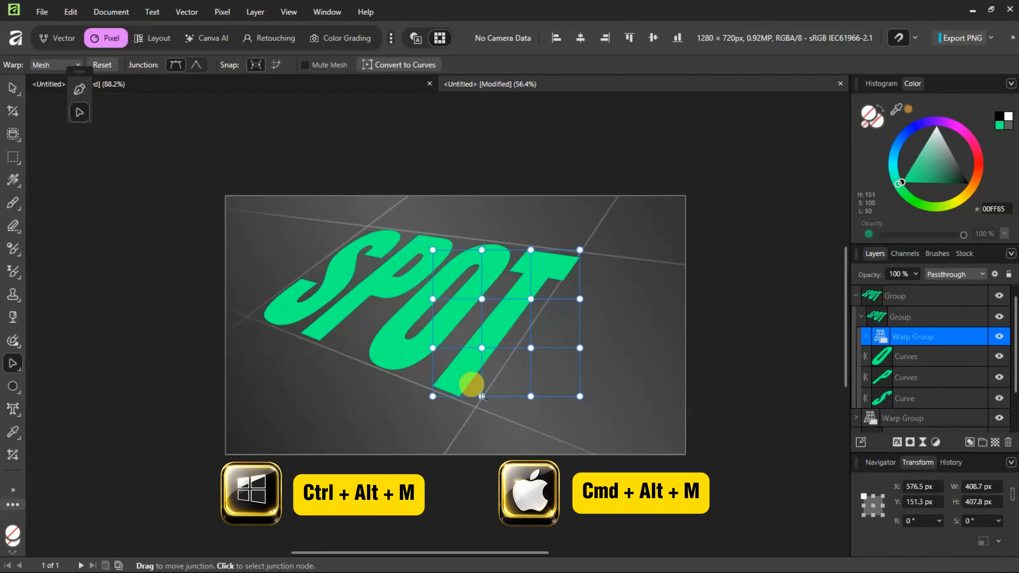
{"action": "left_click_drag", "start_coordinate": [483, 396], "coordinate": [474, 383]}
{"action": "left_click_drag", "start_coordinate": [530, 348], "coordinate": [531, 335]}
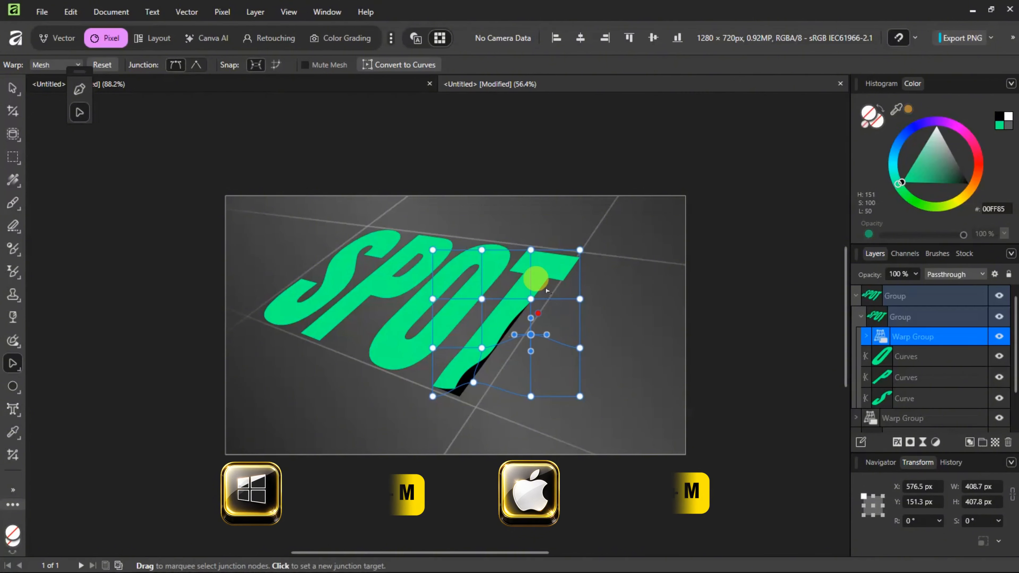
{"action": "left_click_drag", "start_coordinate": [529, 248], "coordinate": [528, 241]}
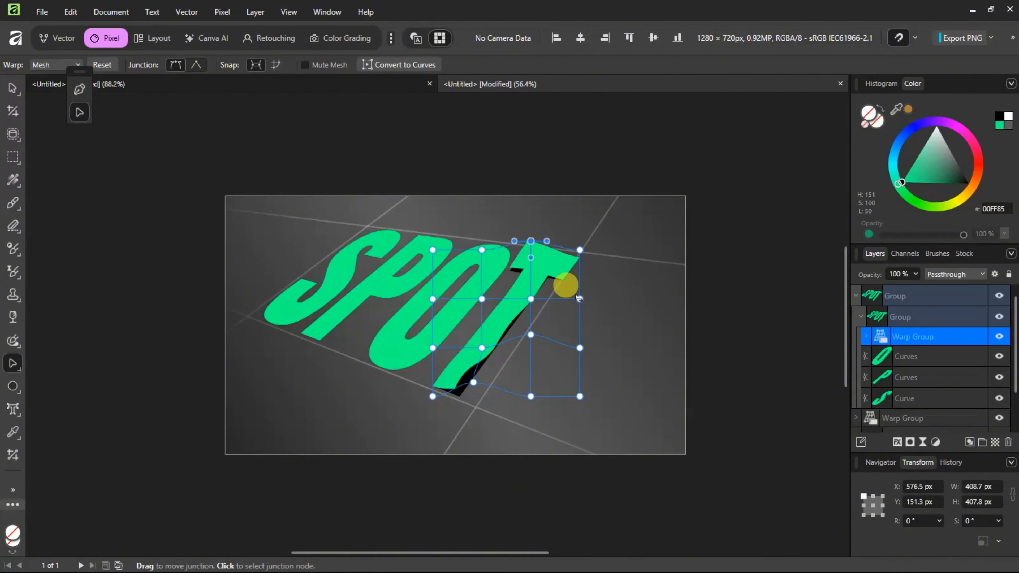
{"action": "left_click_drag", "start_coordinate": [577, 300], "coordinate": [572, 279]}
{"action": "left_click_drag", "start_coordinate": [481, 346], "coordinate": [480, 340]}
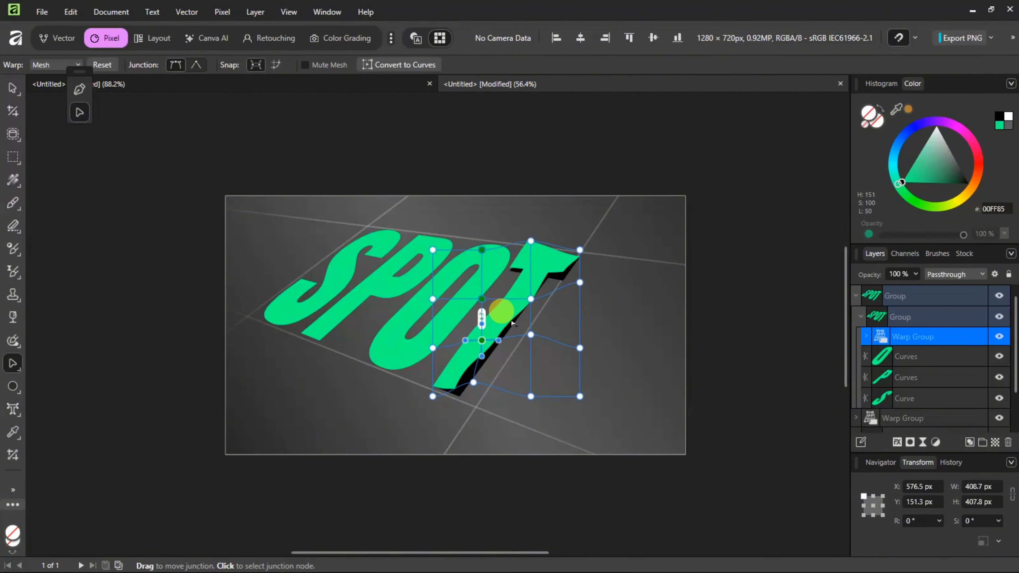
{"action": "left_click", "coordinate": [531, 297]}
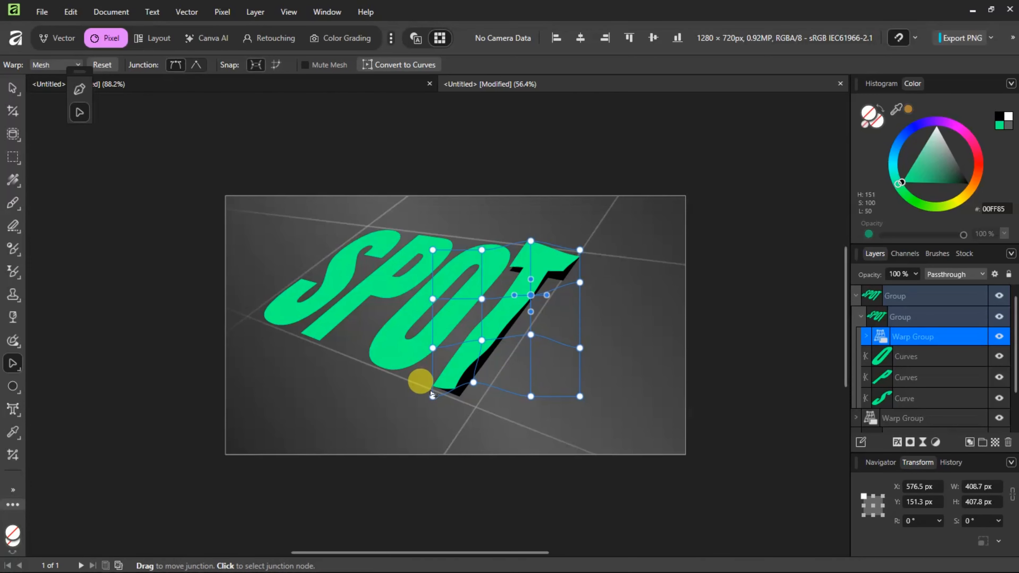
{"action": "left_click", "coordinate": [422, 388]}
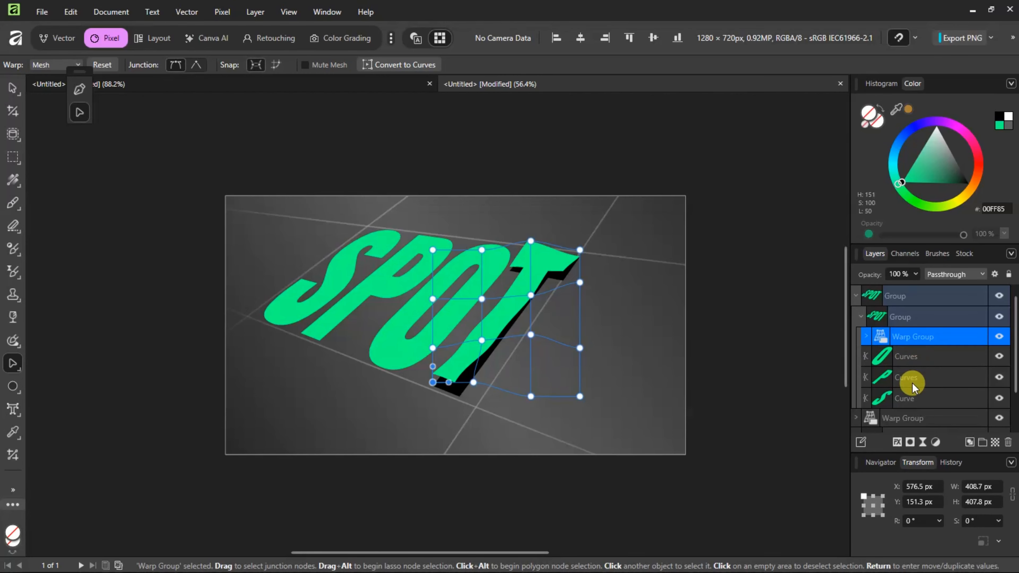
Add a mesh warp to the green letter O and move its lower, inner and edge junctions to give it a wavy lift
{"action": "left_click", "coordinate": [912, 357]}
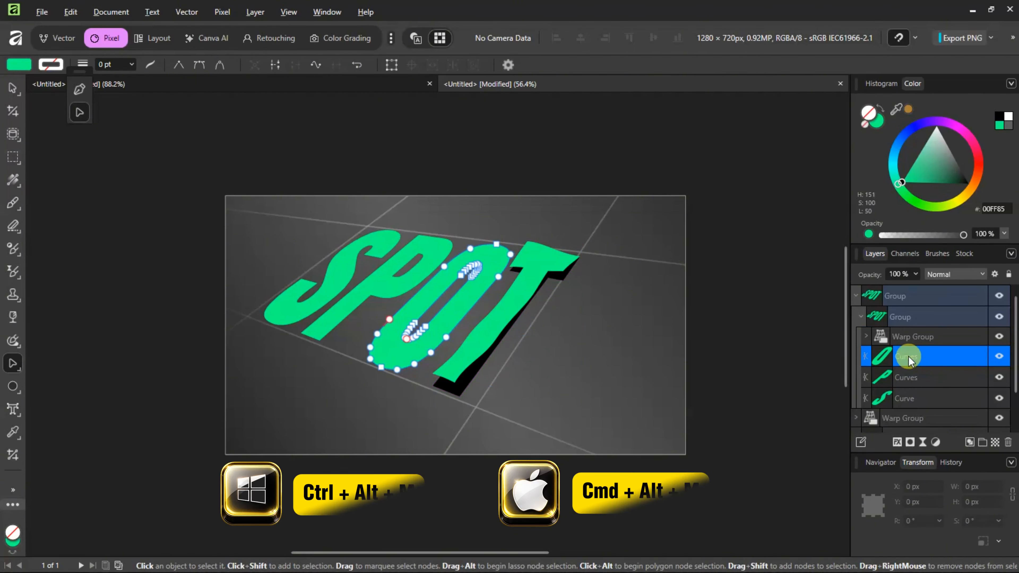
{"action": "key", "text": "ctrl+alt+m"}
{"action": "left_click_drag", "start_coordinate": [416, 369], "coordinate": [420, 357]}
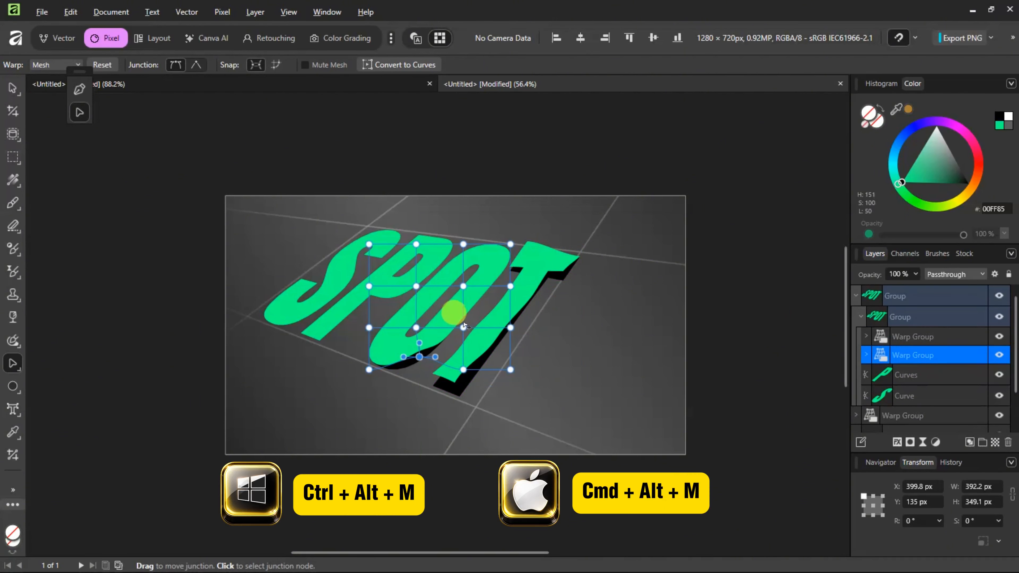
{"action": "left_click_drag", "start_coordinate": [464, 327], "coordinate": [463, 313]}
{"action": "left_click", "coordinate": [437, 296]}
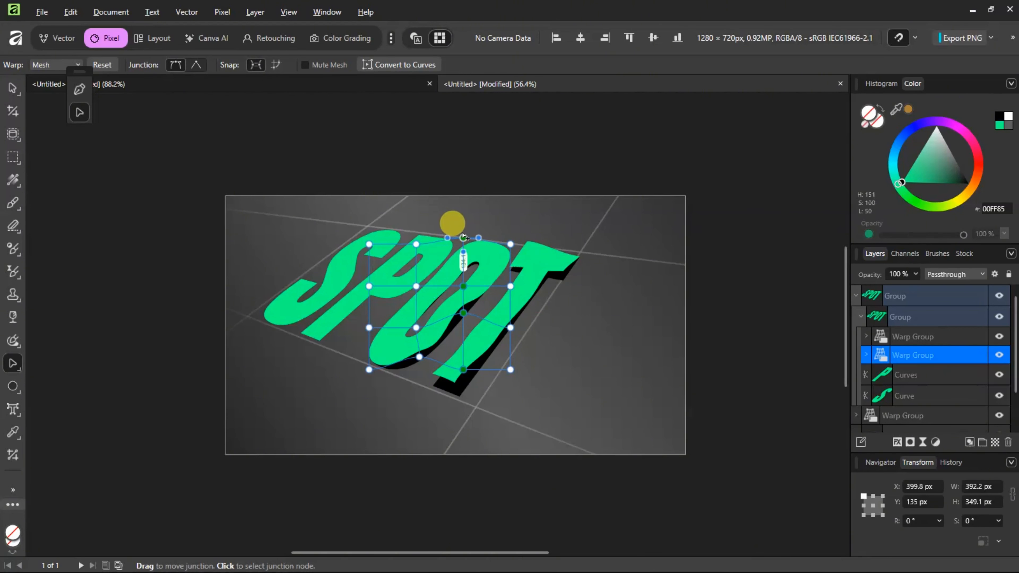
{"action": "left_click_drag", "start_coordinate": [510, 286], "coordinate": [506, 270]}
{"action": "left_click_drag", "start_coordinate": [370, 328], "coordinate": [412, 310]}
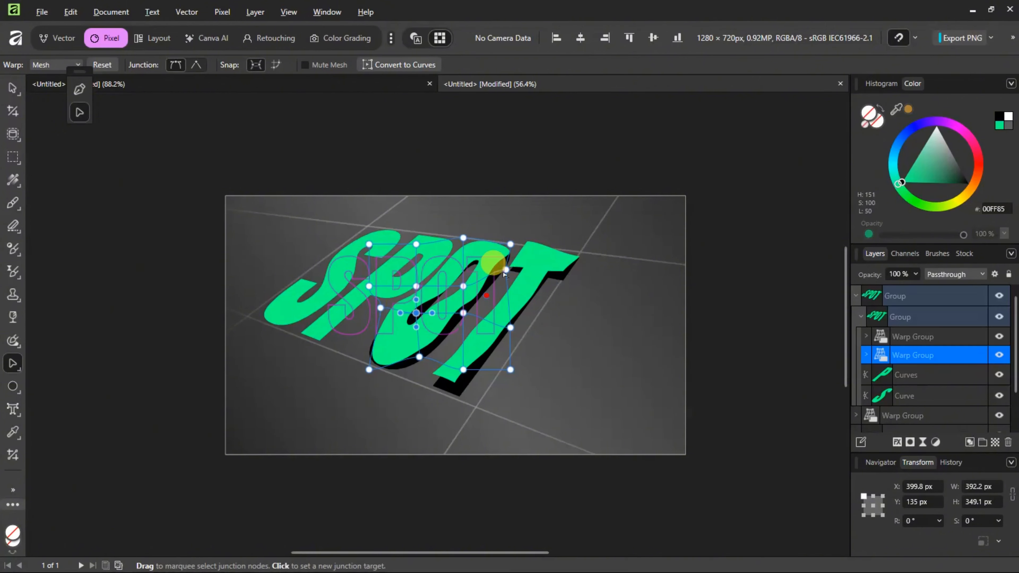
Add a mesh warp to the green letter P and raise its stem and bowl junctions so the black copy shows beneath
{"action": "left_click", "coordinate": [919, 375]}
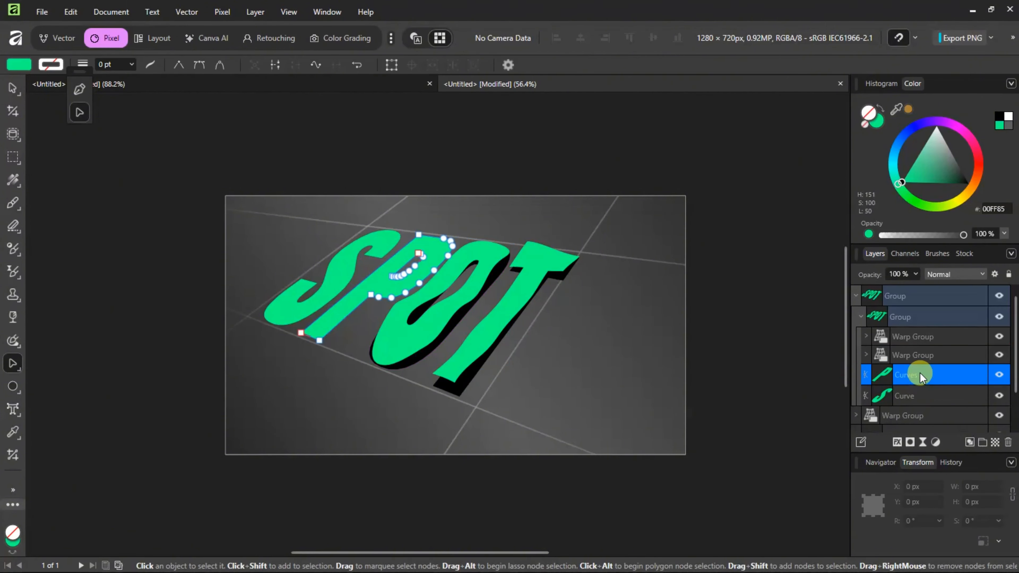
{"action": "key", "text": "ctrl+alt+m"}
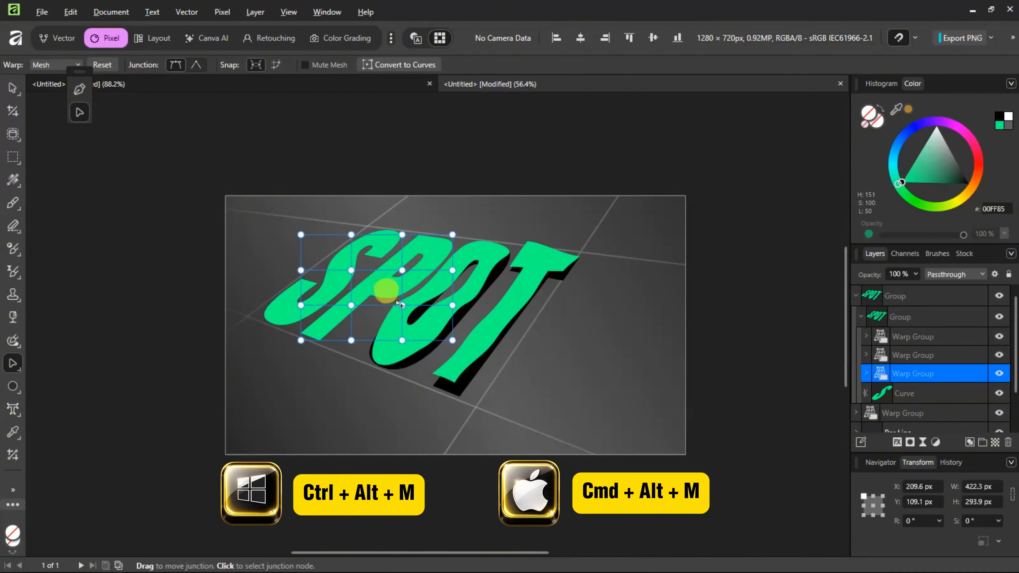
{"action": "left_click_drag", "start_coordinate": [350, 340], "coordinate": [340, 325]}
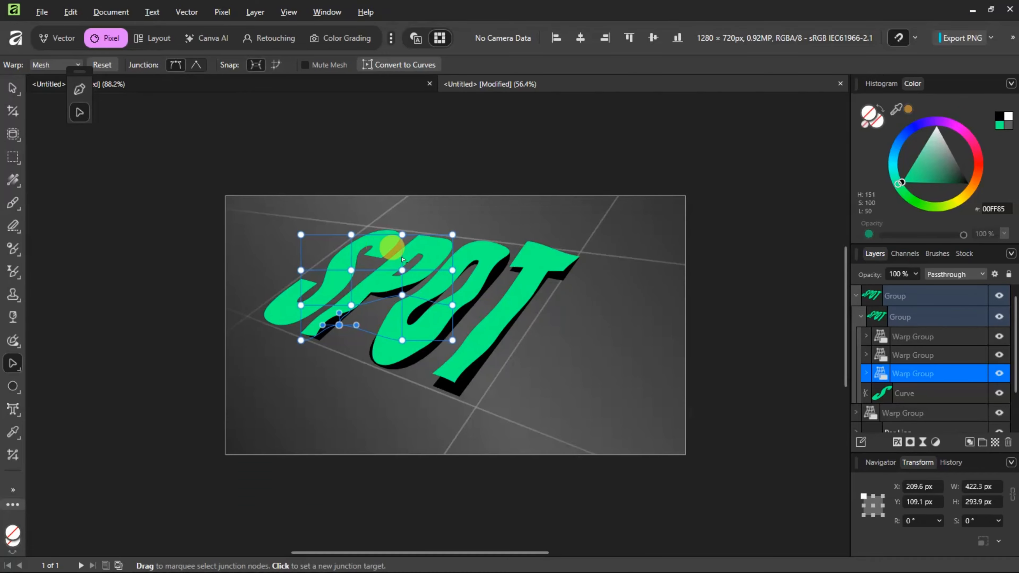
{"action": "left_click", "coordinate": [417, 242]}
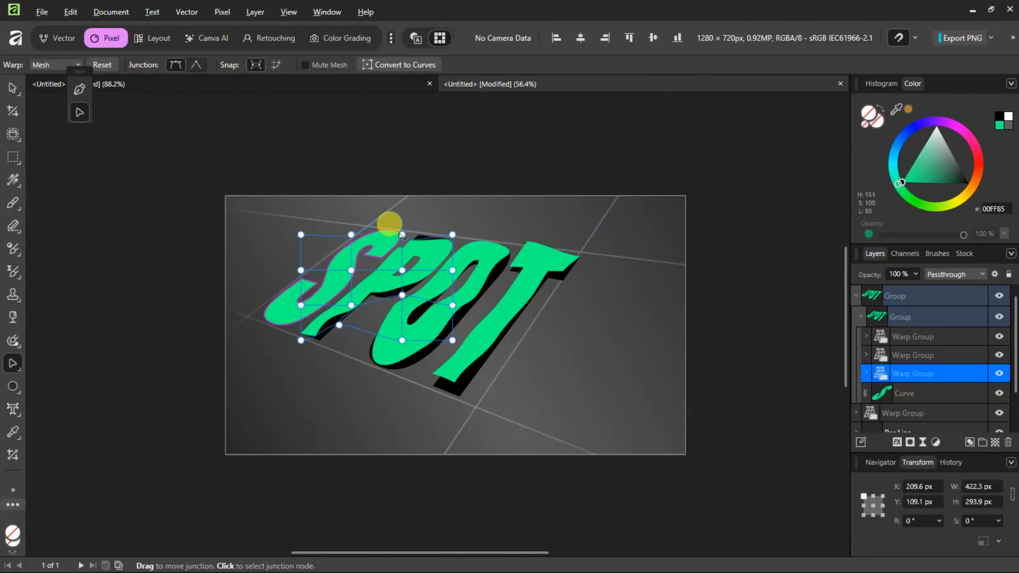
{"action": "left_click_drag", "start_coordinate": [451, 234], "coordinate": [453, 231]}
{"action": "left_click_drag", "start_coordinate": [452, 269], "coordinate": [402, 261]}
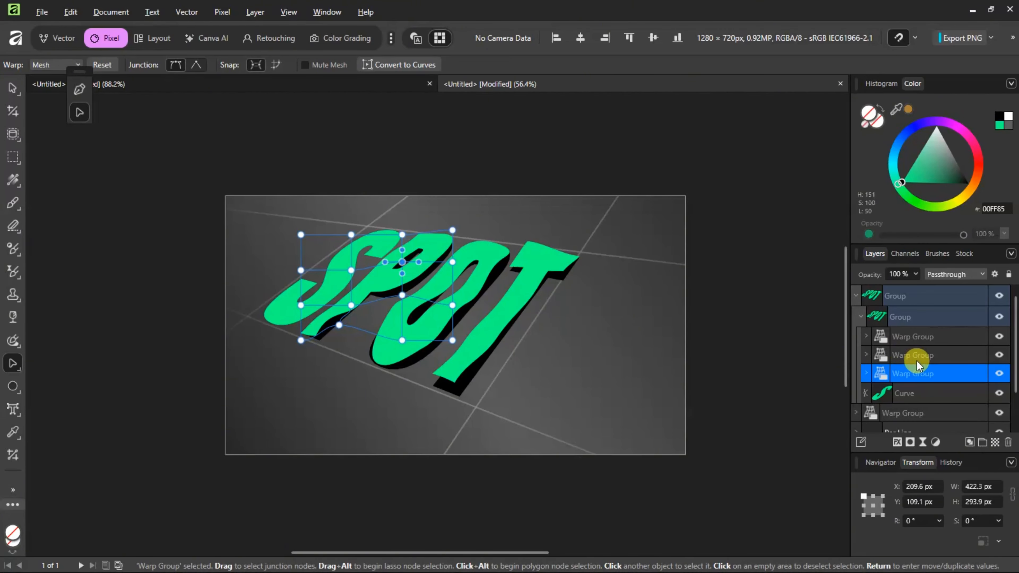
Add a mesh warp to the green letter S and shift its junctions, mostly upward, then deselect it and collapse the lettering group
{"action": "left_click", "coordinate": [915, 394]}
{"action": "key", "text": "ctrl+alt+m"}
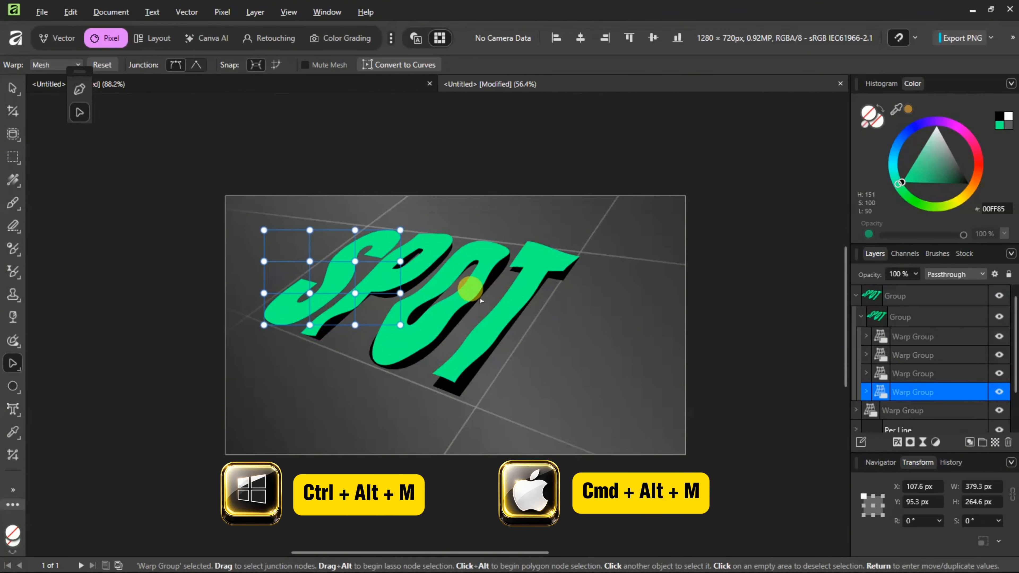
{"action": "left_click_drag", "start_coordinate": [356, 325], "coordinate": [349, 277]}
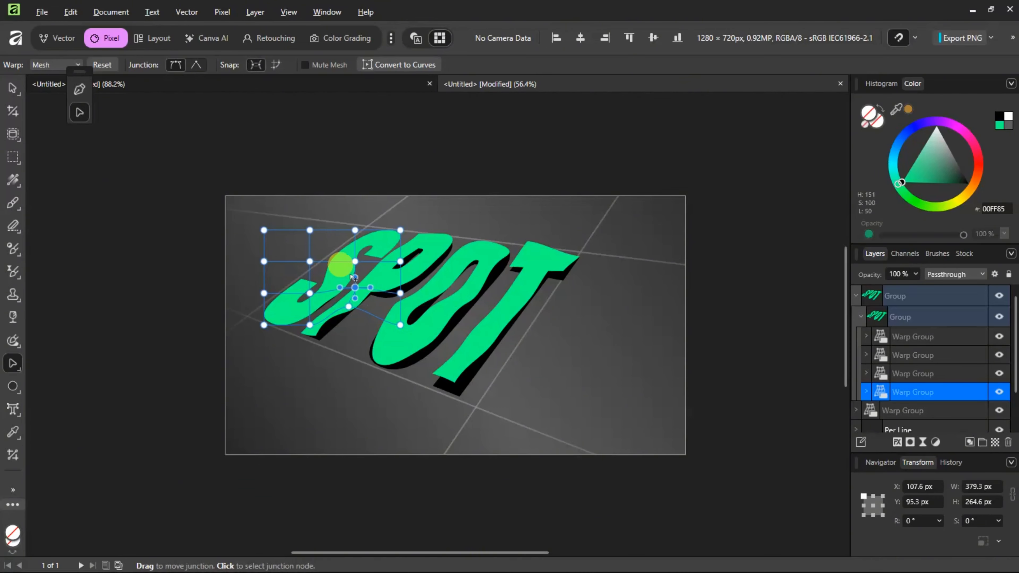
{"action": "left_click_drag", "start_coordinate": [355, 230], "coordinate": [355, 220]}
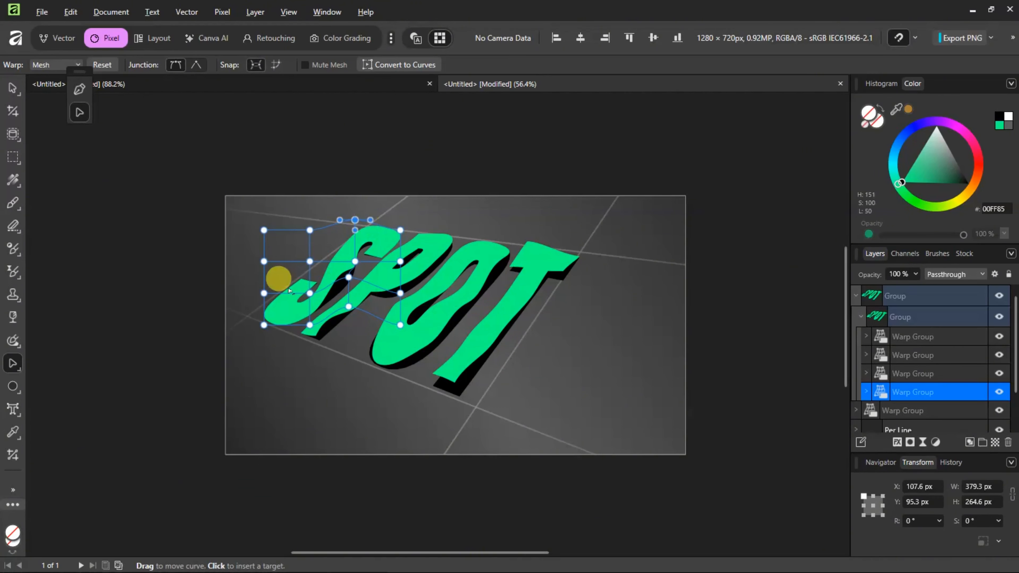
{"action": "left_click_drag", "start_coordinate": [264, 293], "coordinate": [259, 278]}
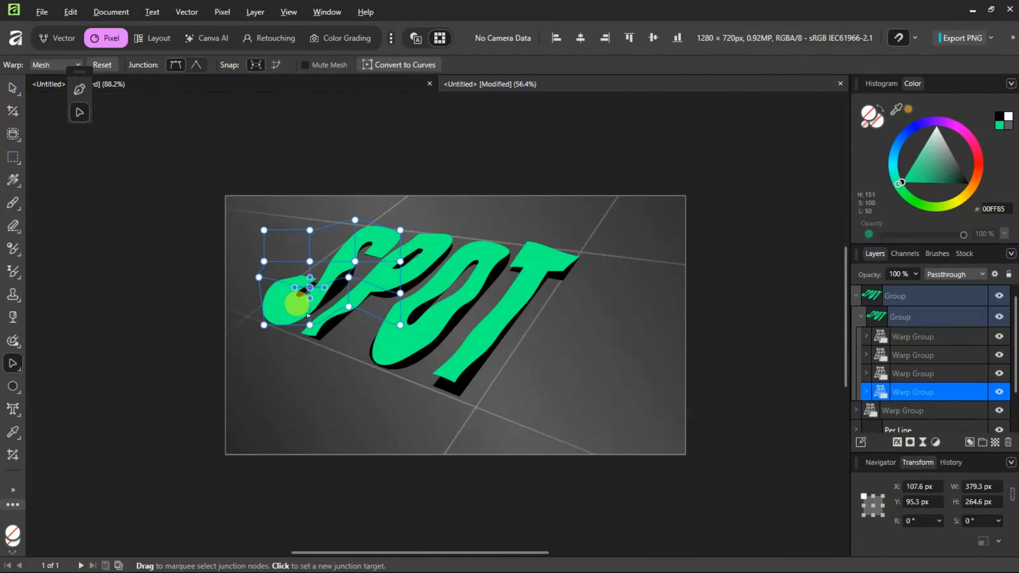
{"action": "left_click_drag", "start_coordinate": [310, 324], "coordinate": [301, 324]}
{"action": "mouse_move", "coordinate": [348, 277]}
{"action": "left_mouse_down"}
{"action": "mouse_move", "coordinate": [343, 293]}
{"action": "mouse_move", "coordinate": [349, 255]}
{"action": "mouse_move", "coordinate": [394, 220]}
{"action": "left_mouse_up"}
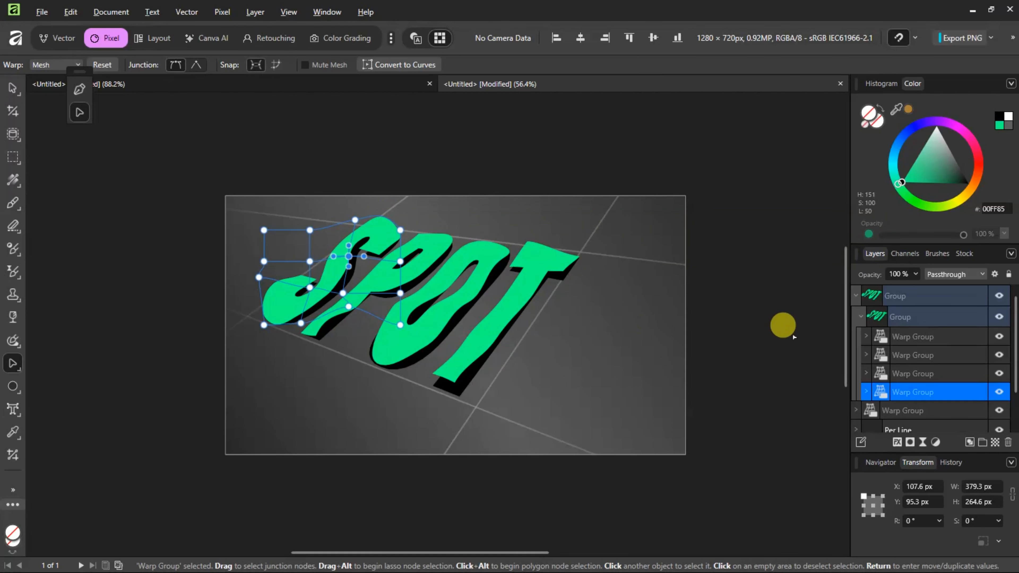
{"action": "left_click", "coordinate": [738, 367]}
{"action": "left_click", "coordinate": [855, 297]}
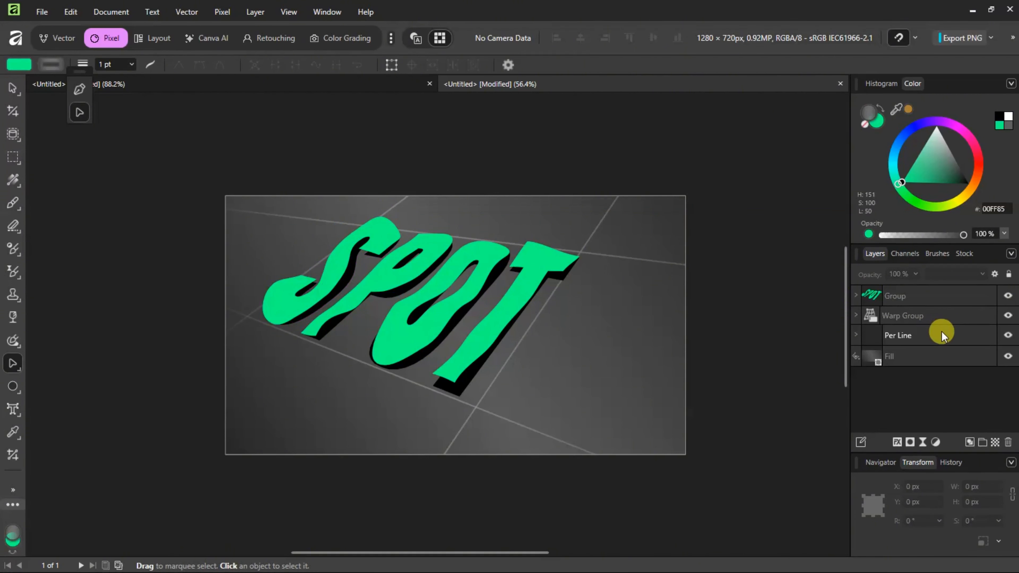
Paste the copied white "Hello" and "Families" text objects around the SPOT lettering
{"action": "scroll", "coordinate": [478, 303], "scroll_direction": "up", "scroll_amount": 2}
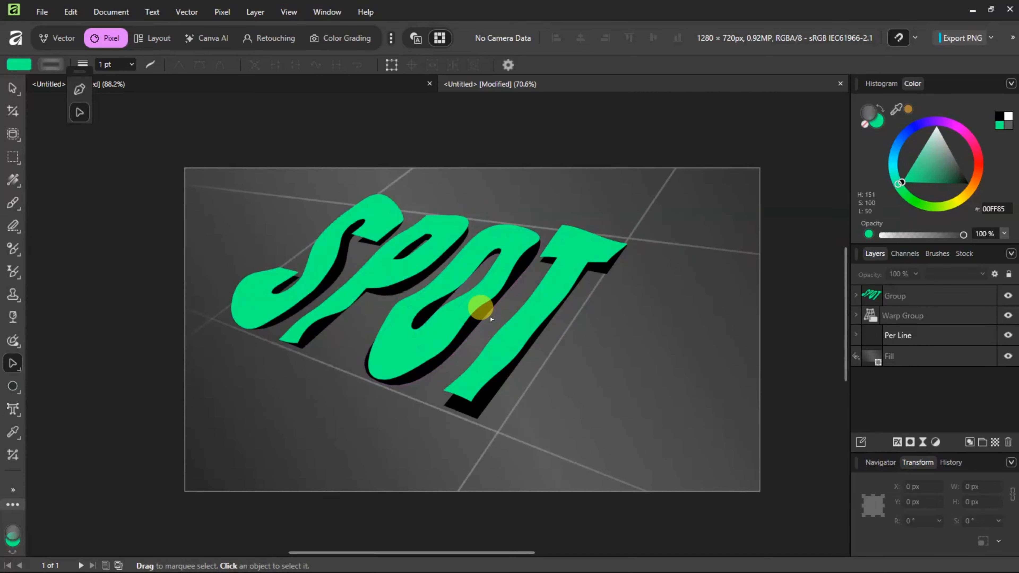
{"action": "scroll", "coordinate": [491, 318], "scroll_direction": "up", "scroll_amount": 1}
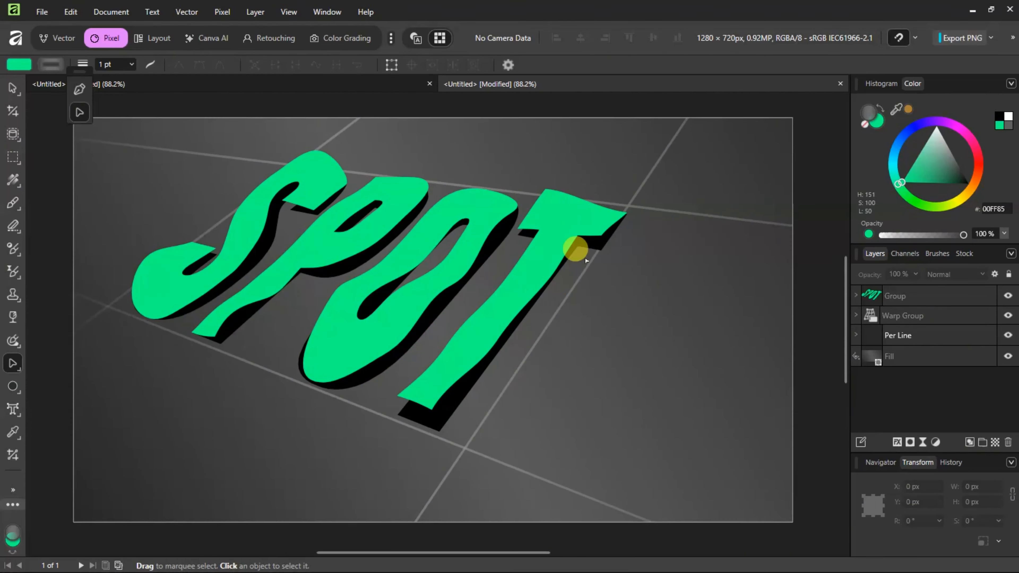
{"action": "key", "text": "ctrl+v"}
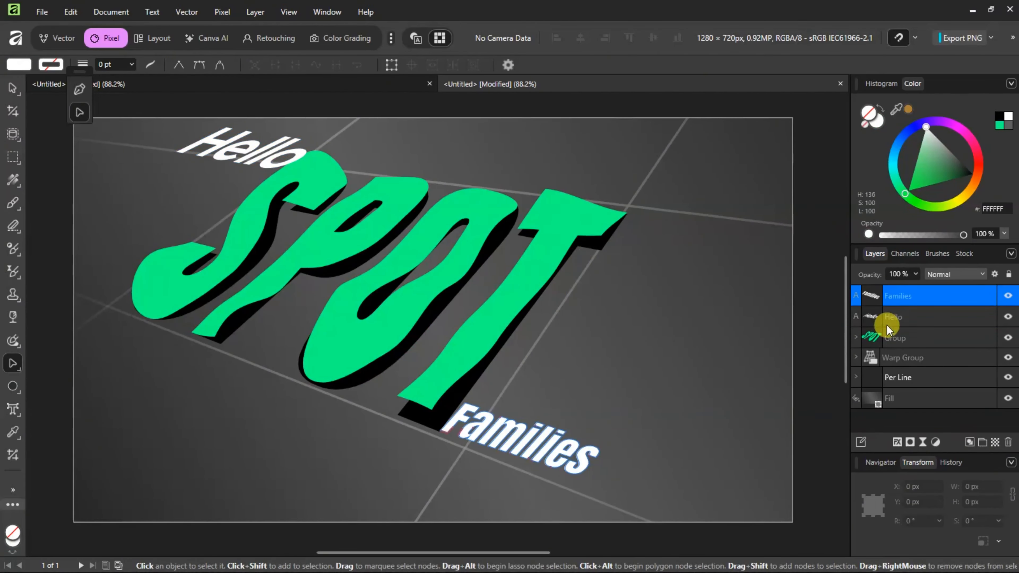
Set the "Hello" text's shear to -50° and its rotation to -5° to follow the upper perspective line
{"action": "key", "text": "v"}
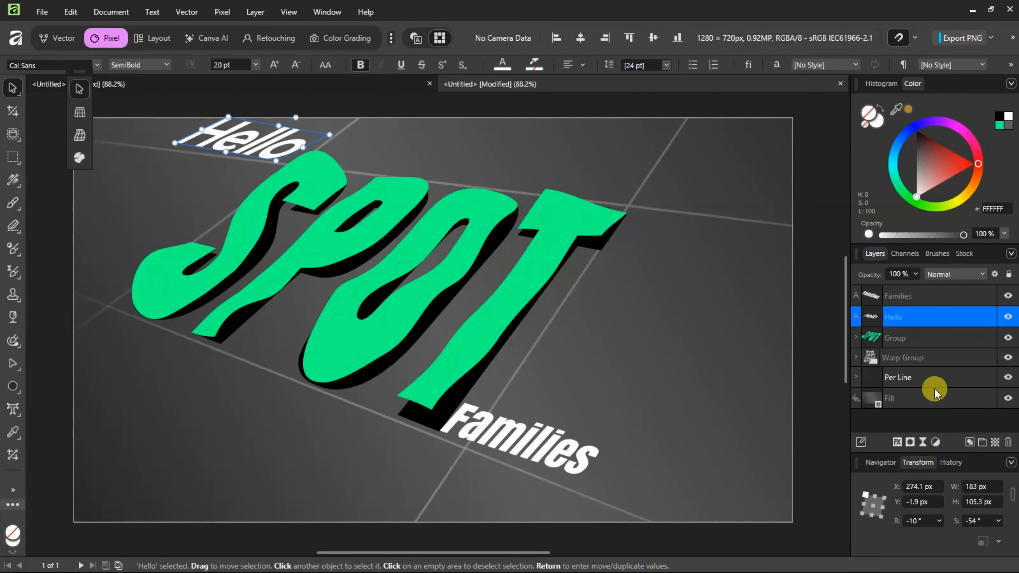
{"action": "left_click_drag", "start_coordinate": [979, 525], "coordinate": [981, 522]}
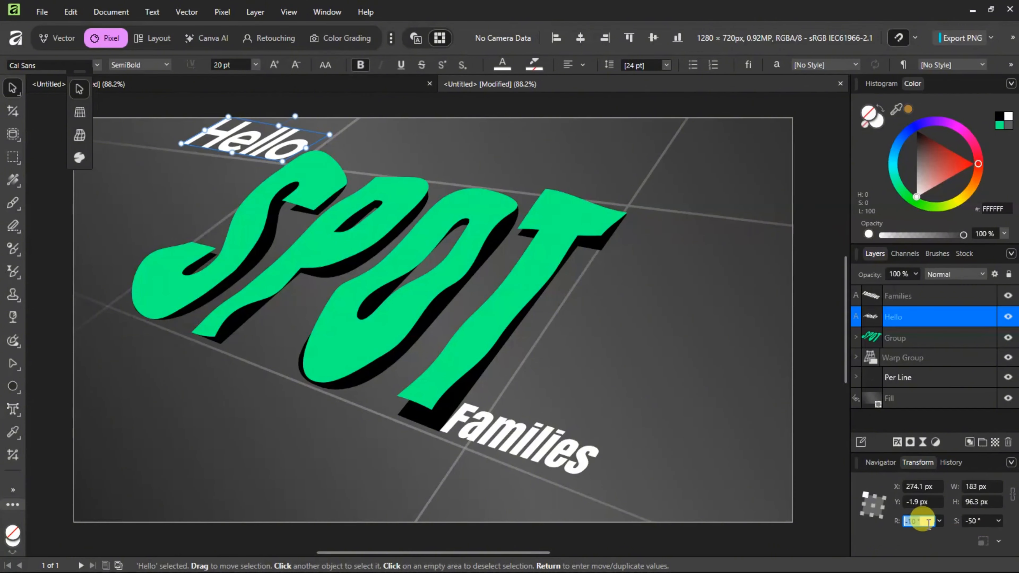
{"action": "type", "text": "-5"}
{"action": "key", "text": "Return"}
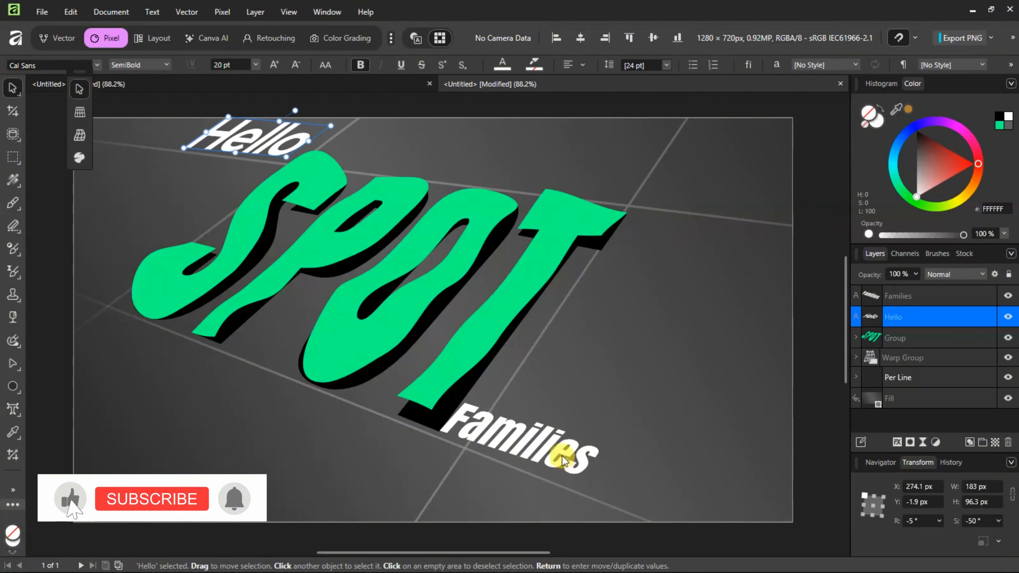
Move "Families" beyond the crossing perspective line below the T, and set its rotation to -20° and shear to -14°
{"action": "left_click_drag", "start_coordinate": [528, 440], "coordinate": [562, 457]}
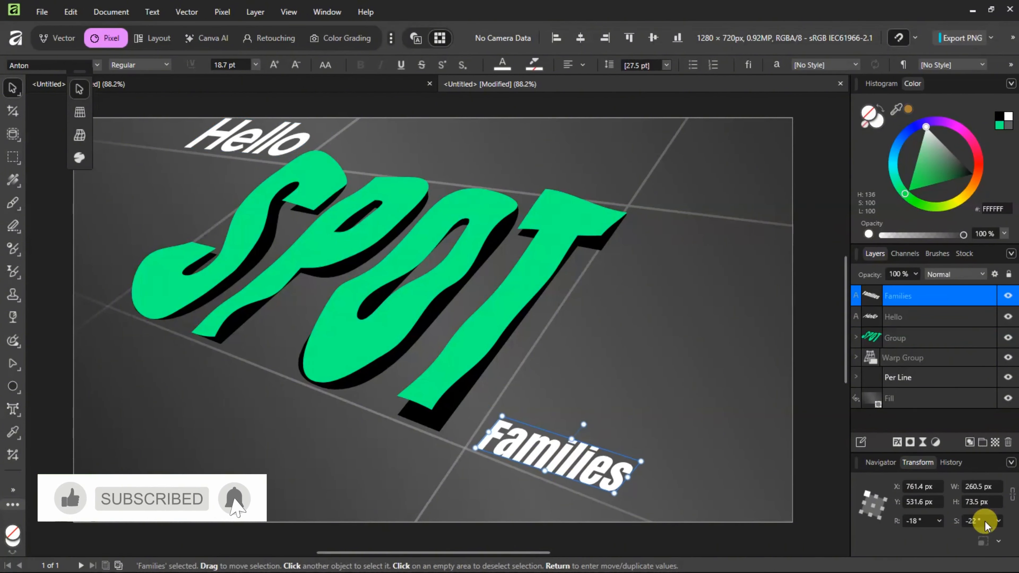
{"action": "scroll", "coordinate": [985, 521], "scroll_direction": "down", "scroll_amount": 5}
{"action": "left_click", "coordinate": [913, 518]}
{"action": "scroll", "coordinate": [919, 521], "scroll_direction": "down", "scroll_amount": 2}
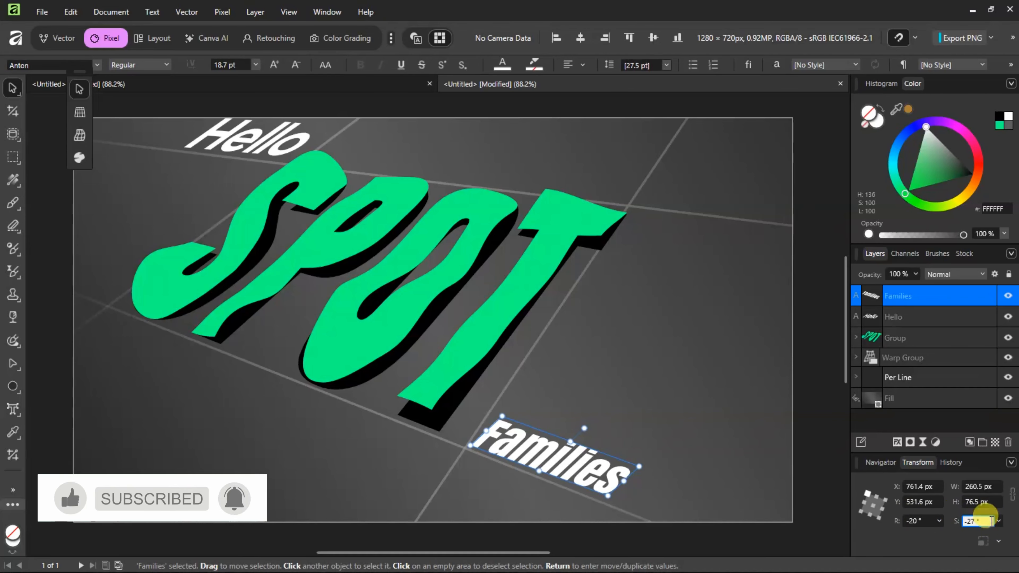
{"action": "scroll", "coordinate": [991, 521], "scroll_direction": "up", "scroll_amount": 15}
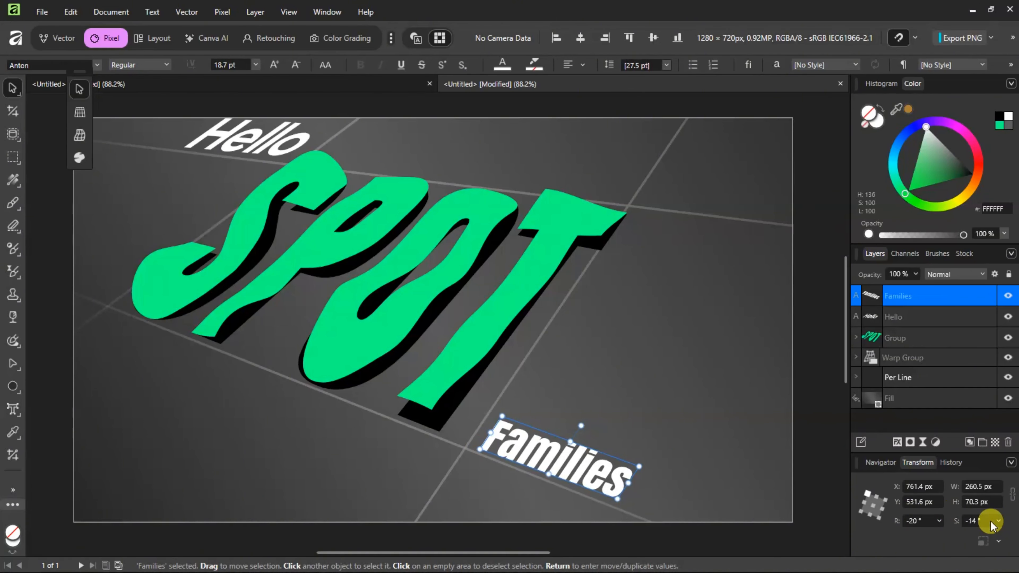
{"action": "left_click", "coordinate": [602, 298]}
Paste the small green "Spot." logo and nudge it into place in the artwork's lower-right corner
{"action": "scroll", "coordinate": [603, 298], "scroll_direction": "down", "scroll_amount": 1}
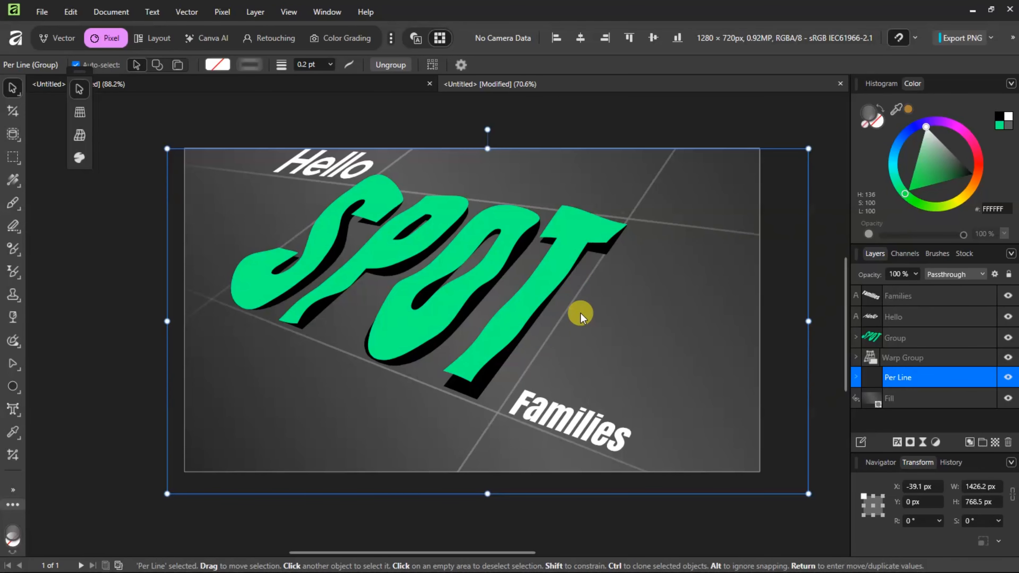
{"action": "key", "text": "ctrl+v"}
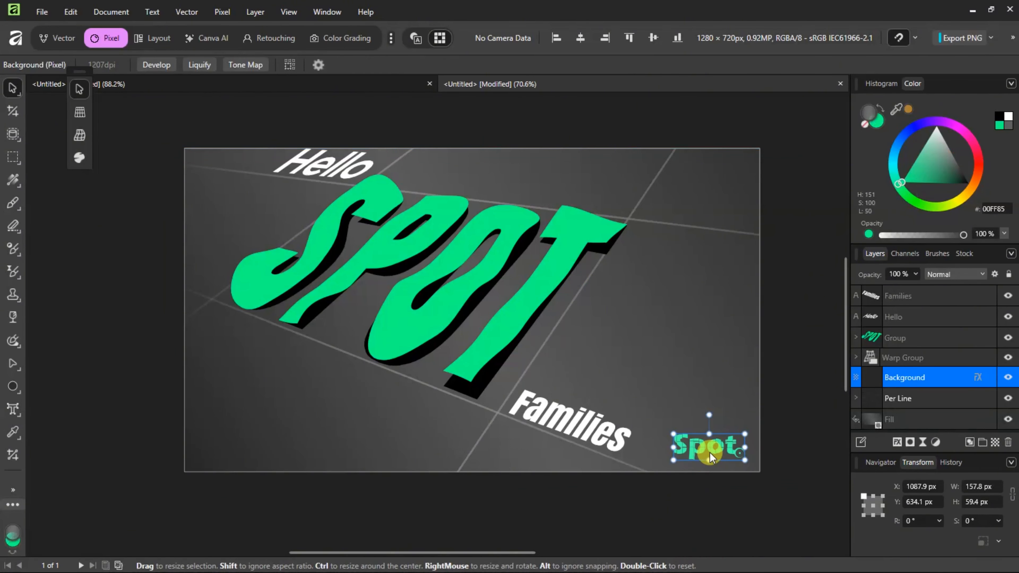
{"action": "left_click_drag", "start_coordinate": [710, 452], "coordinate": [705, 448]}
{"action": "left_click", "coordinate": [697, 386]}
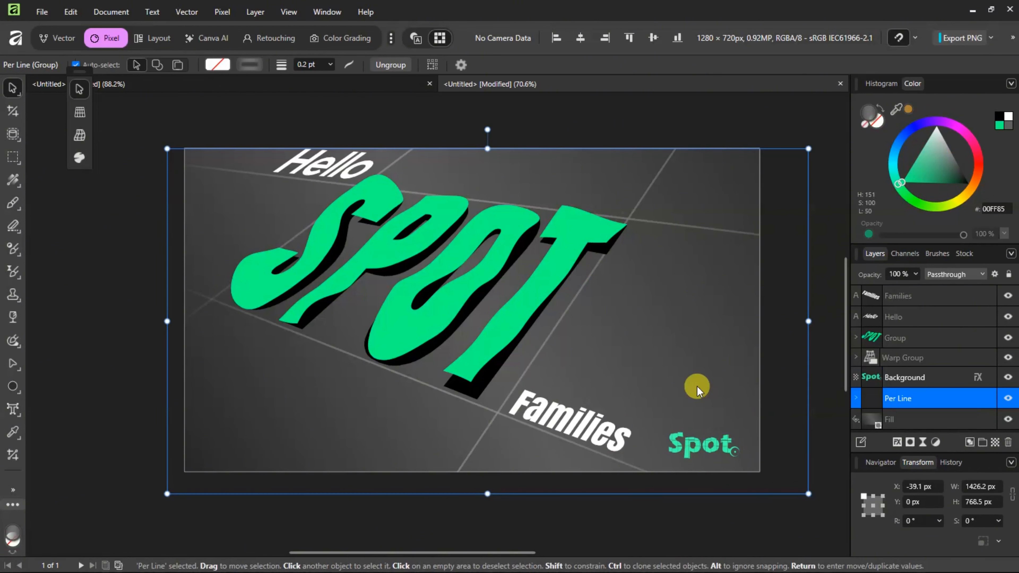
{"action": "scroll", "coordinate": [698, 386], "scroll_direction": "down", "scroll_amount": 2}
{"action": "scroll", "coordinate": [594, 333], "scroll_direction": "up", "scroll_amount": 2}
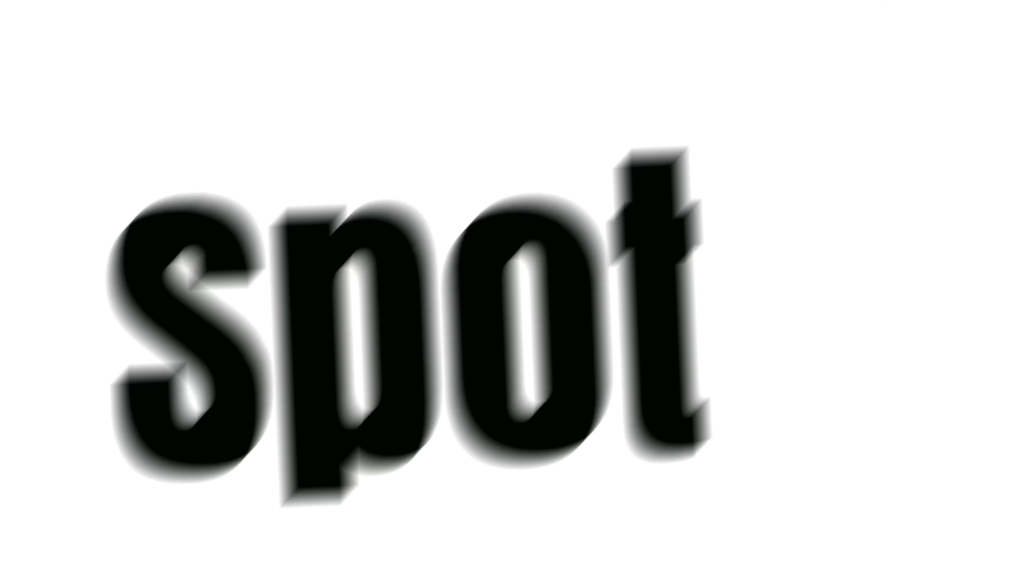